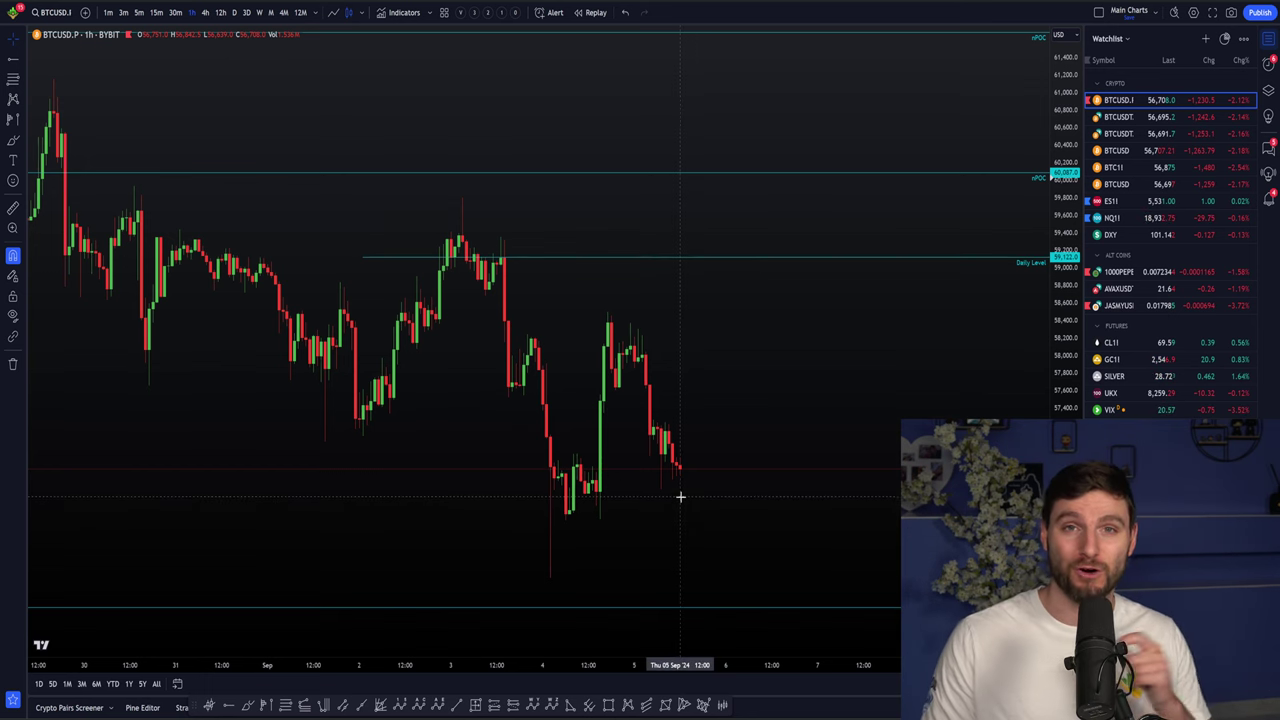
Scroll and drag through the BTCUSD 30m delta-cluster footprint to review earlier price history
scroll(686, 486, "up", 3)
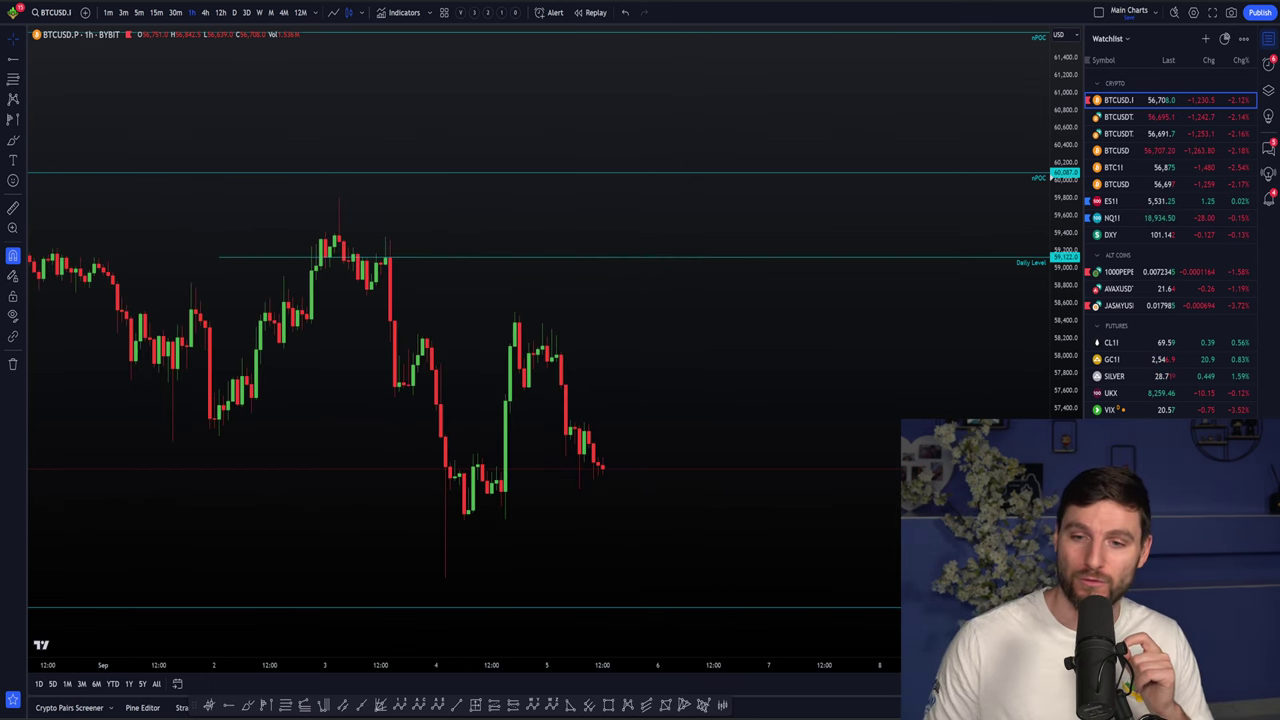
left_click_drag(671, 423, 829, 420)
scroll(879, 421, "down", 3)
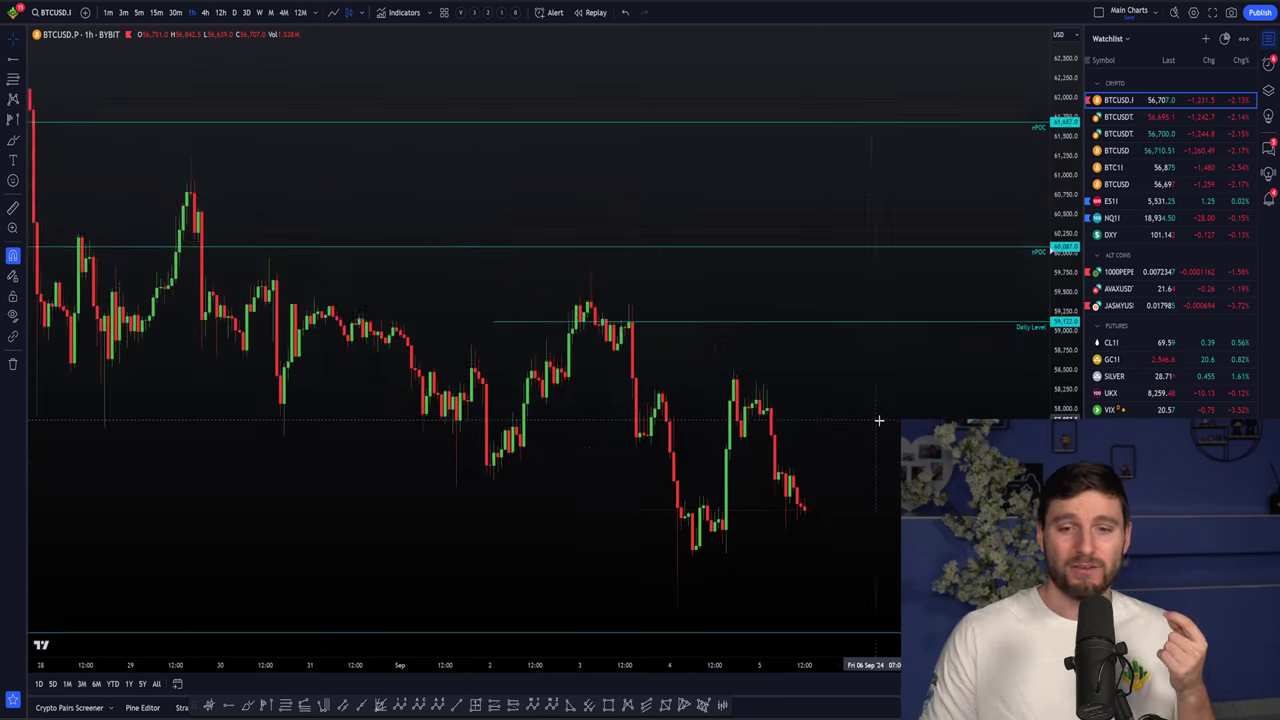
scroll(879, 421, "down", 5)
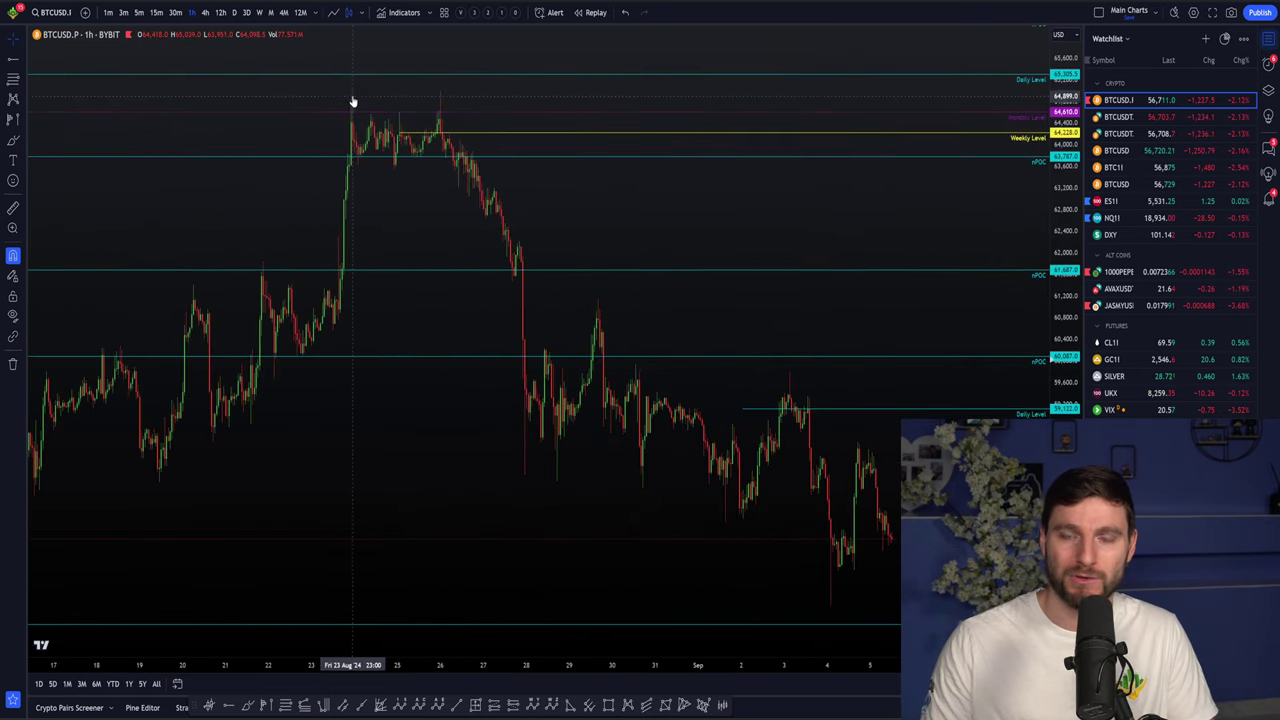
scroll(355, 112, "up", 2)
scroll(355, 112, "right", 3)
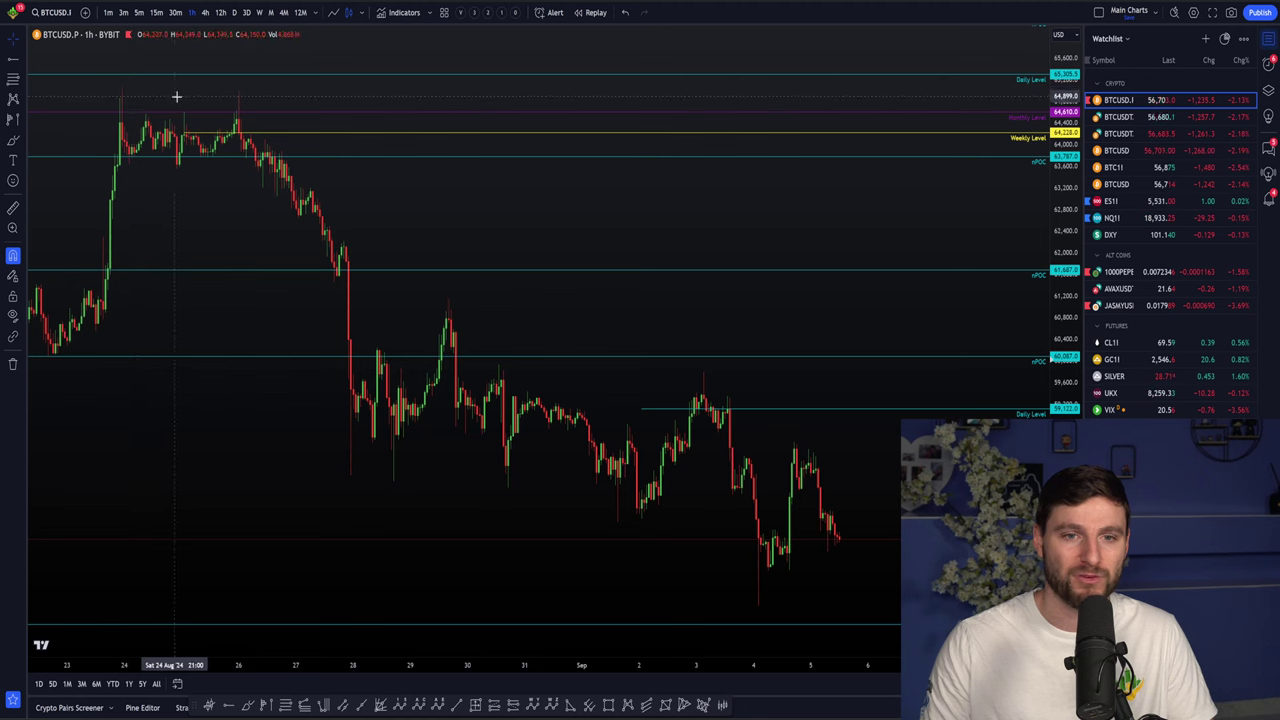
scroll(236, 140, "up", 2)
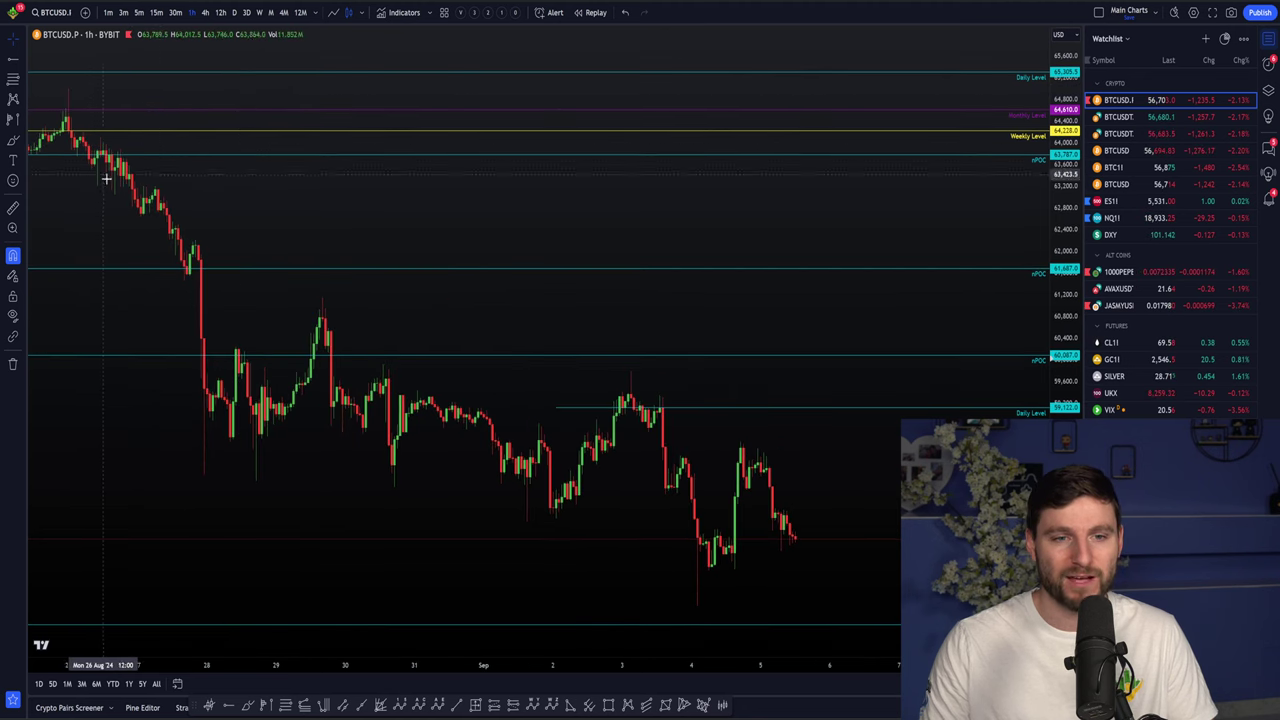
scroll(597, 306, "up", 2)
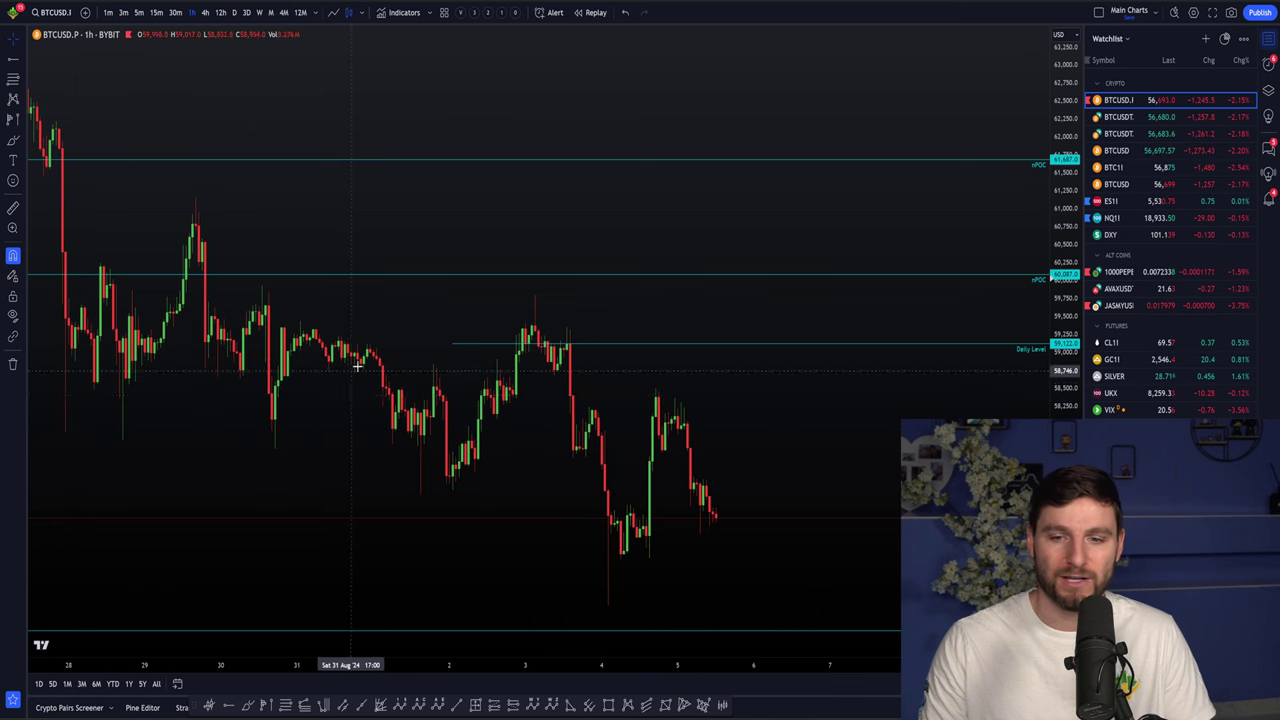
scroll(589, 583, "up", 2)
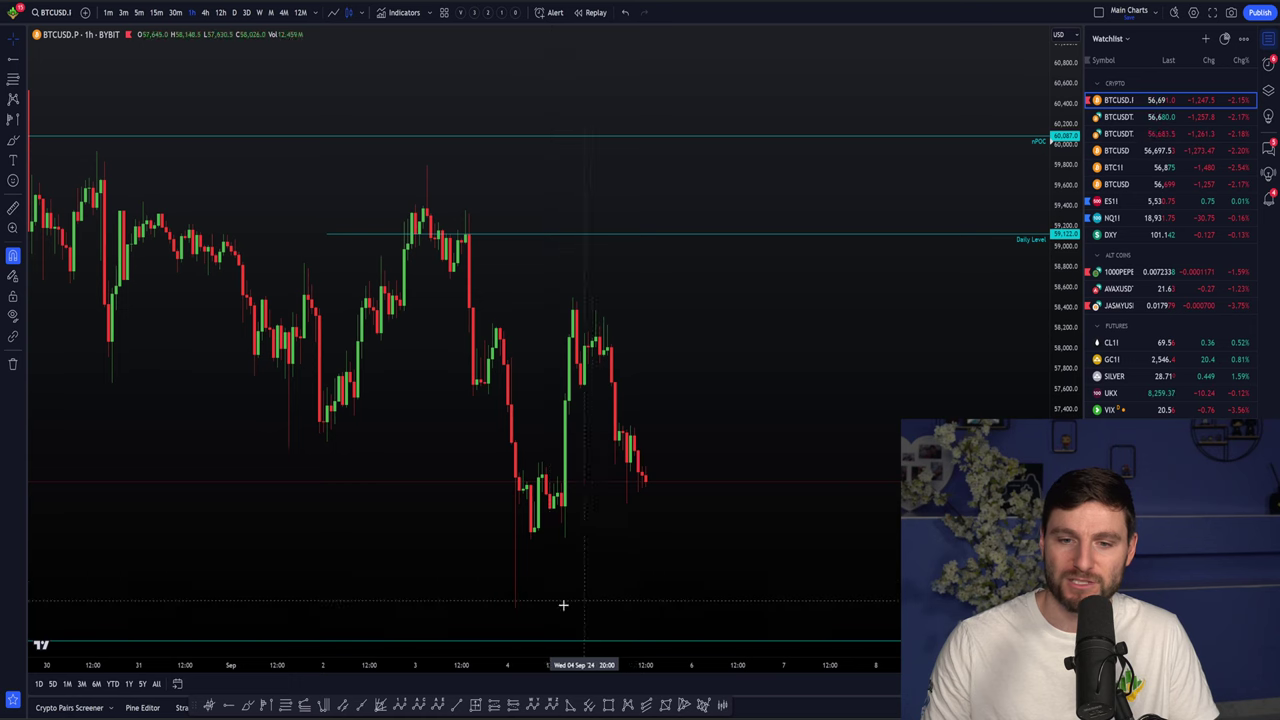
scroll(600, 590, "up", 3)
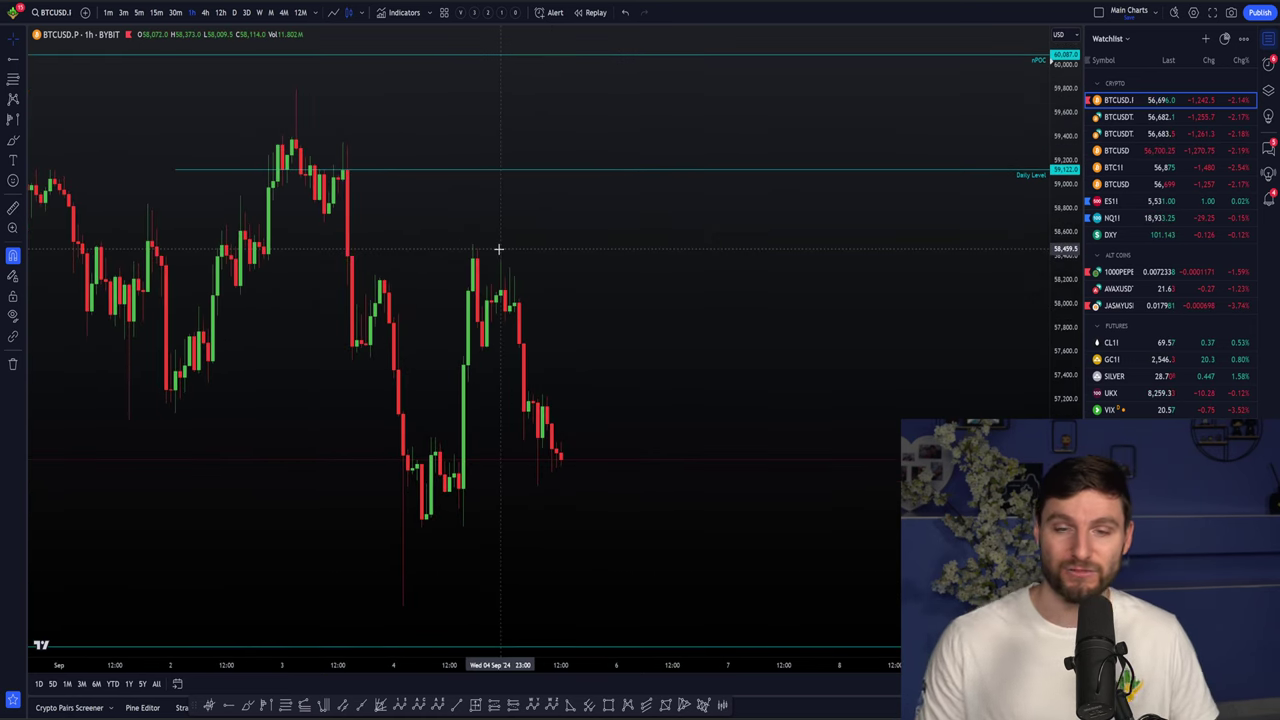
scroll(508, 270, "right", 3)
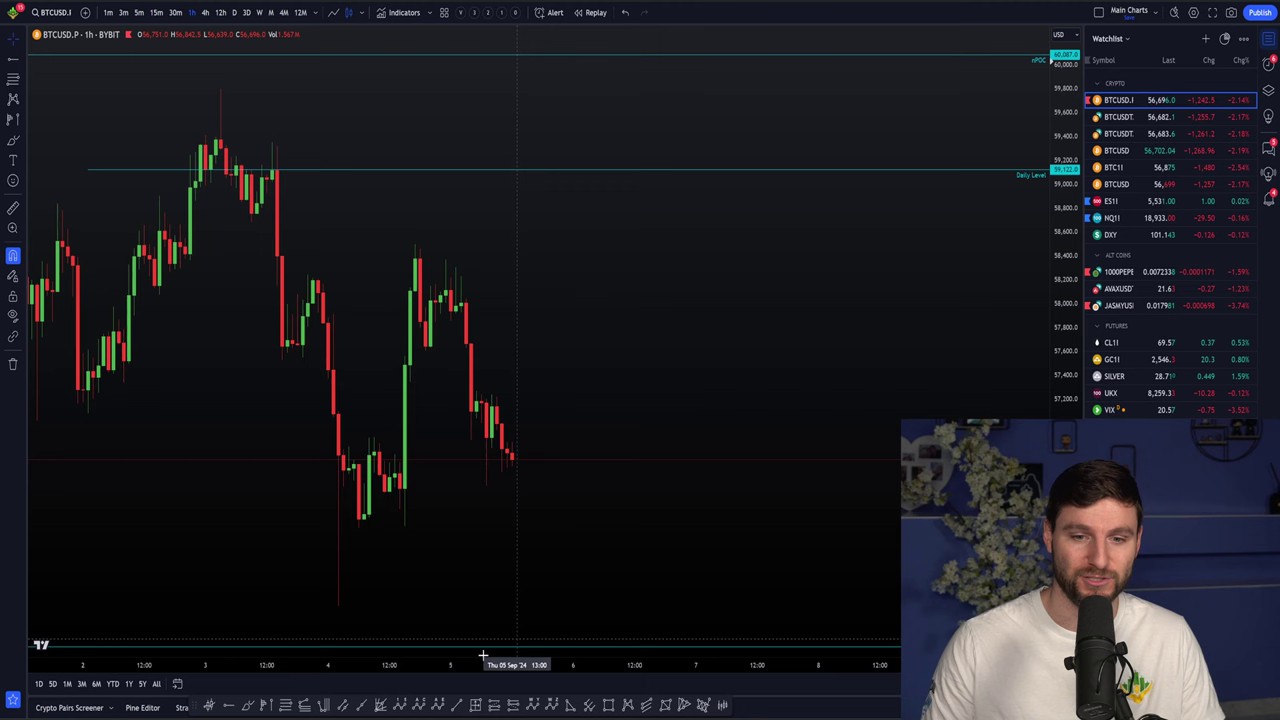
Measure the price range down from the recent swing high, then delete the measurement
left_click(286, 706)
left_click(220, 88)
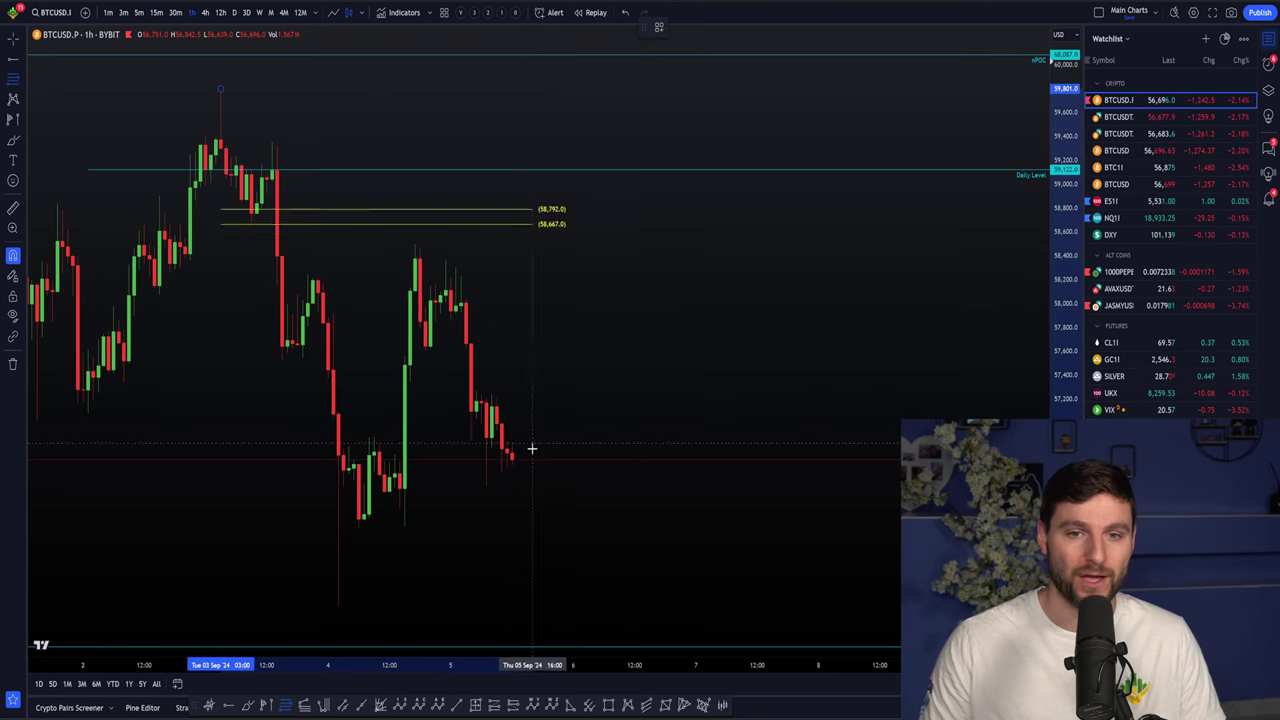
left_click(562, 604)
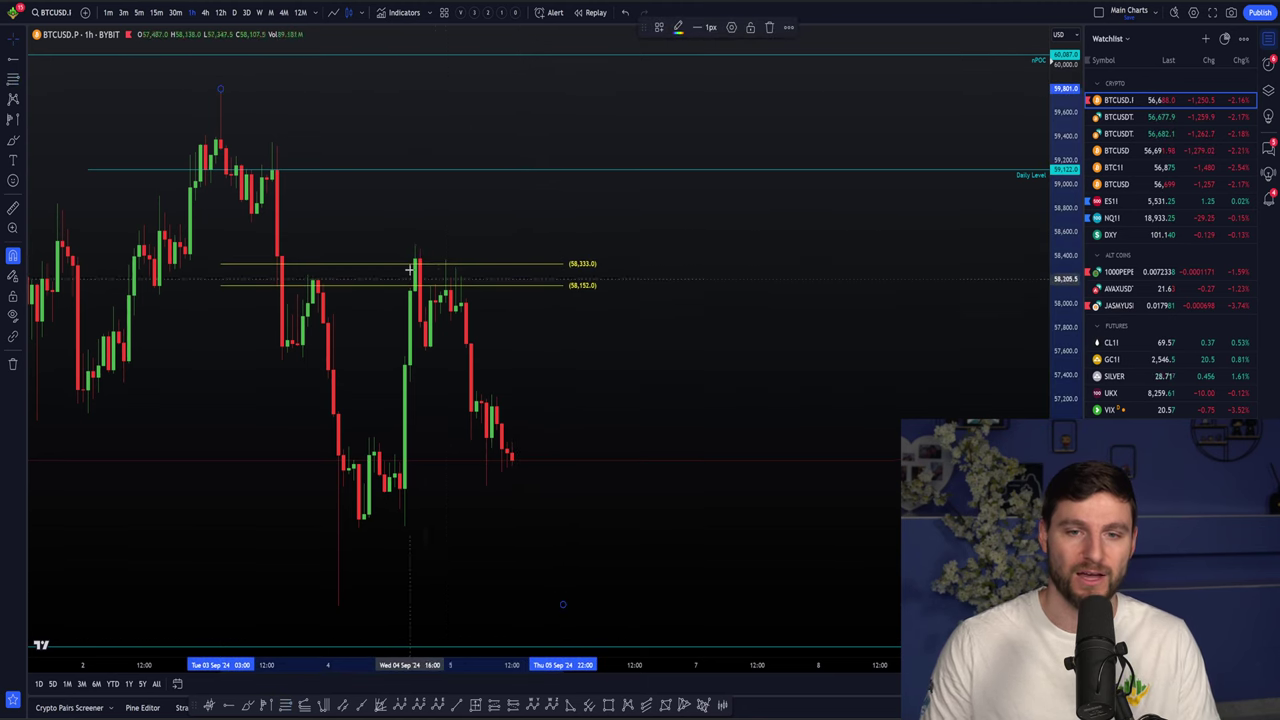
key("Delete")
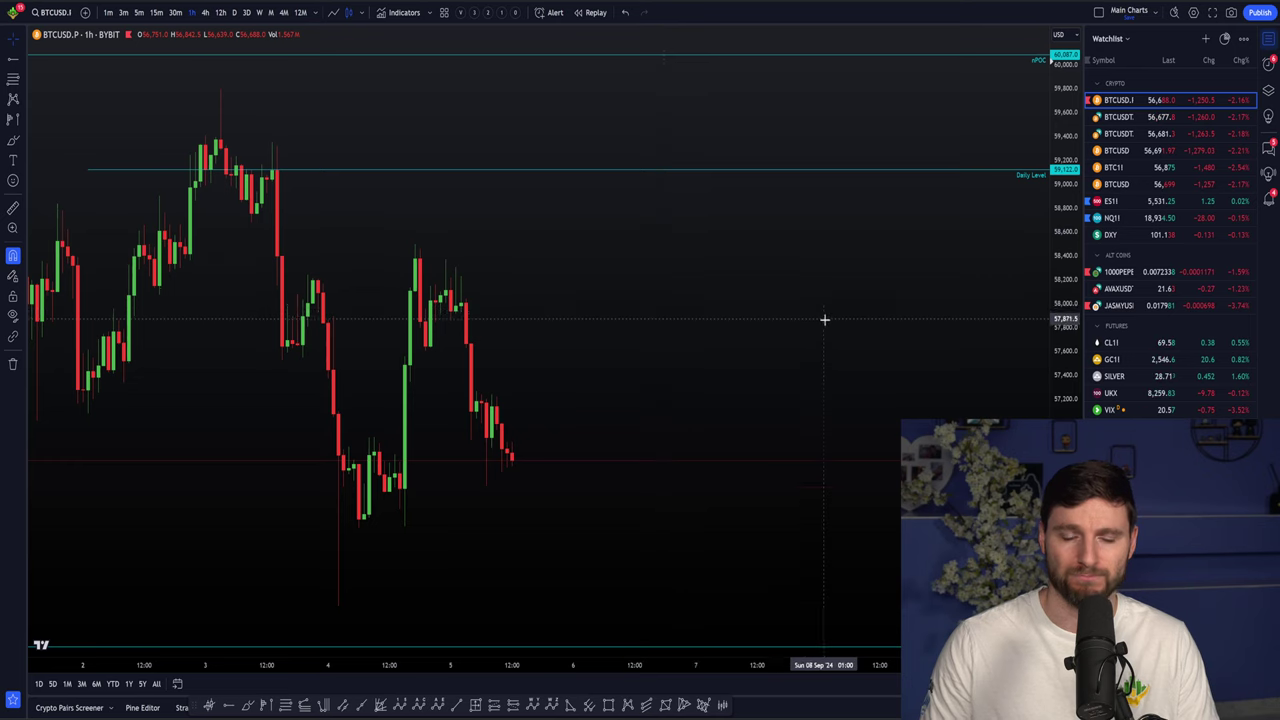
Keep scrolling the footprint chart, then return to TradingView's BTCUSD hourly chart
scroll(828, 323, "down", 3)
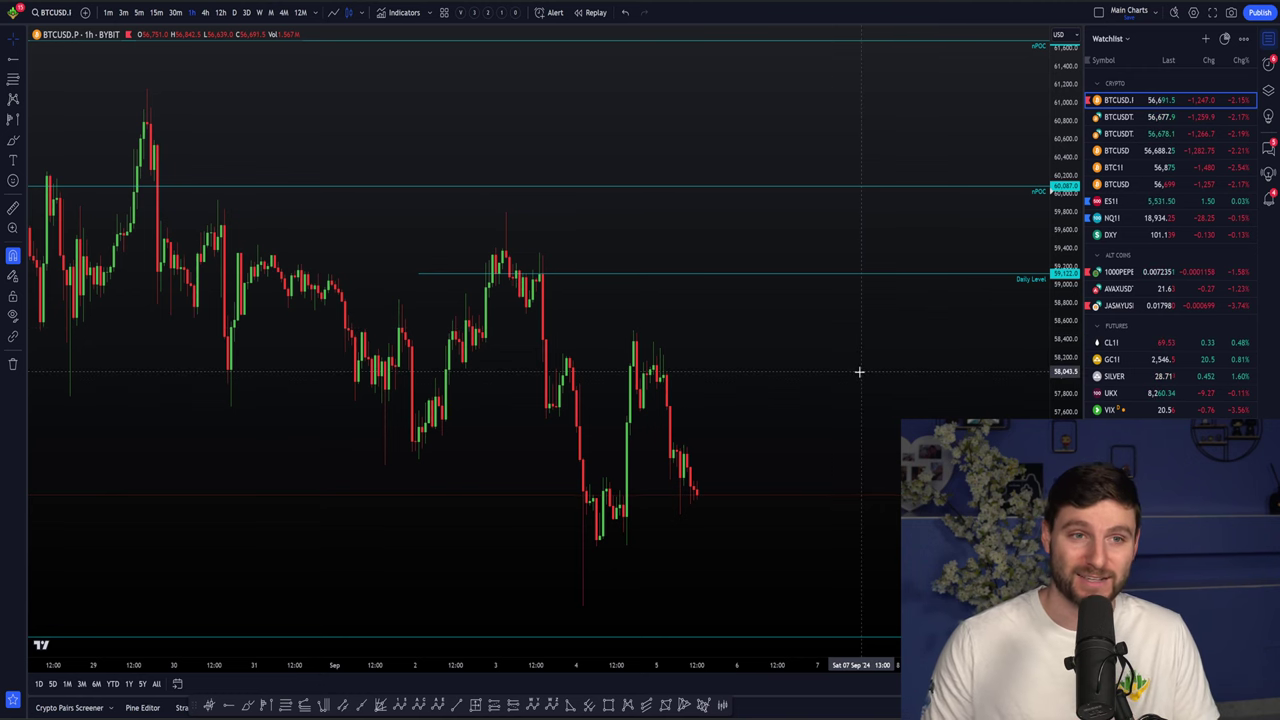
scroll(835, 379, "up", 1)
scroll(166, 177, "down", 1)
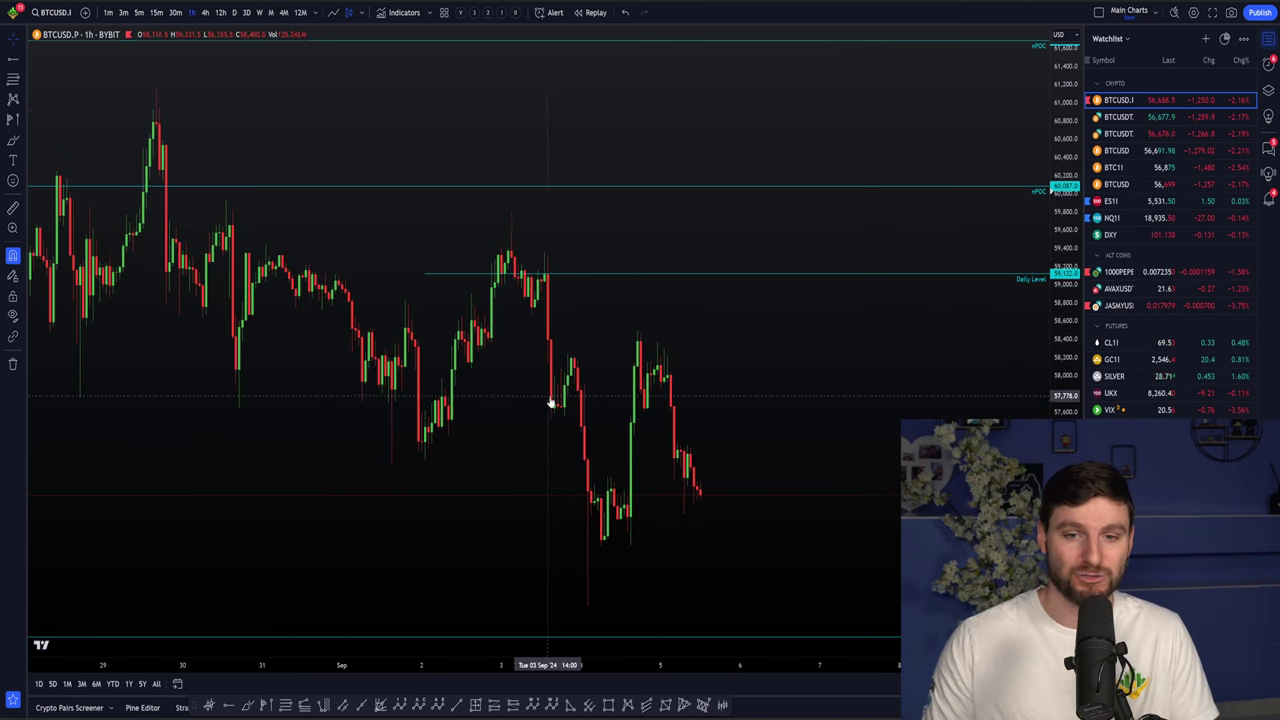
scroll(461, 360, "down", 1)
scroll(589, 486, "up", 2)
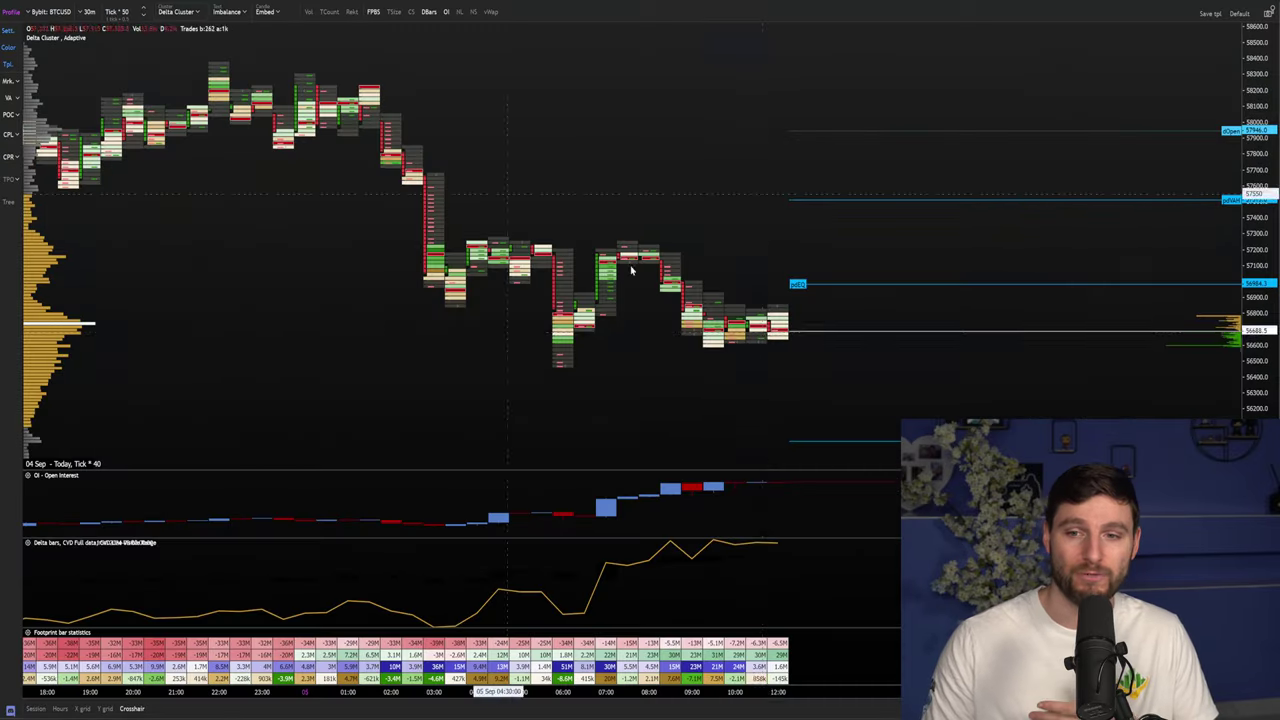
scroll(640, 280, "up", 2)
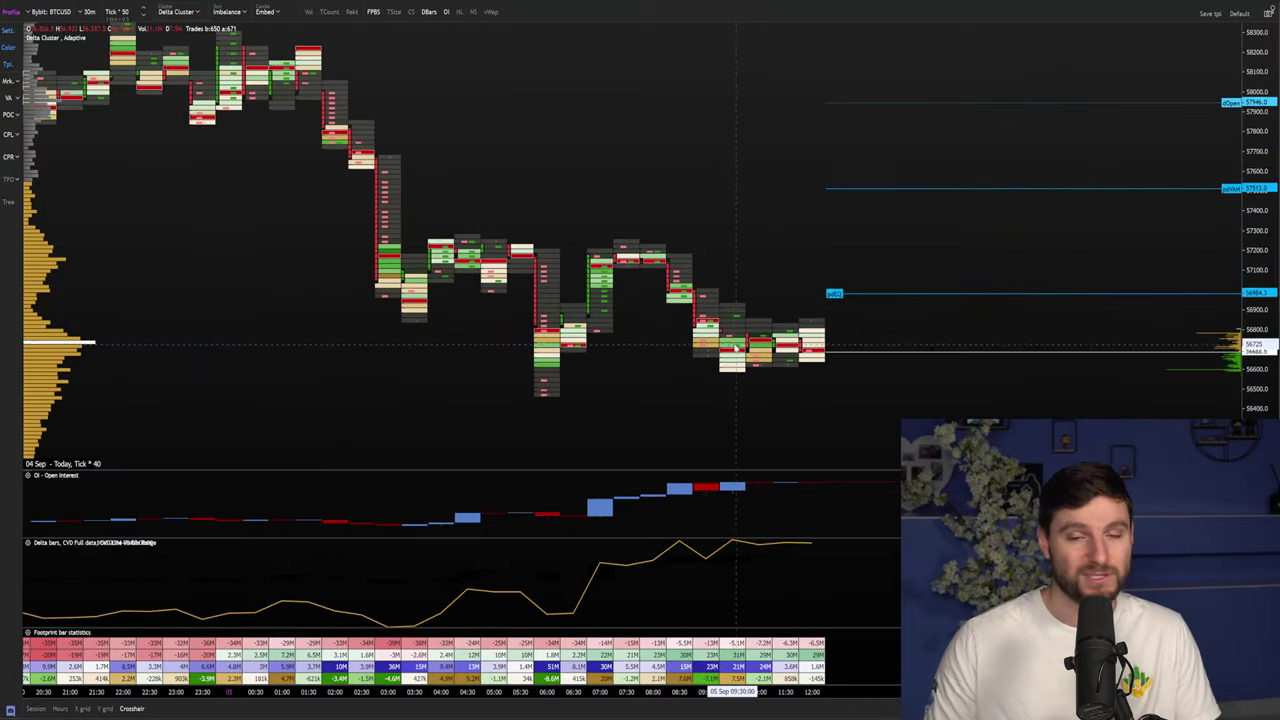
scroll(695, 322, "down", 2)
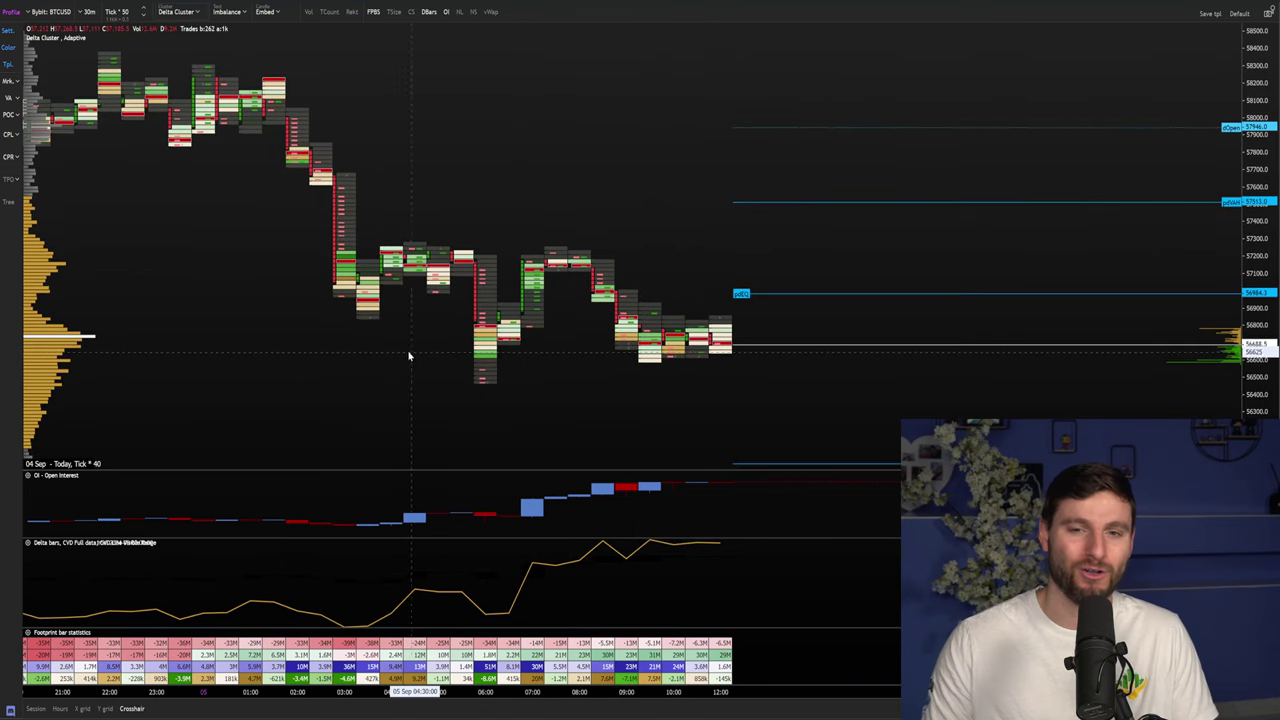
scroll(400, 365, "up", 1)
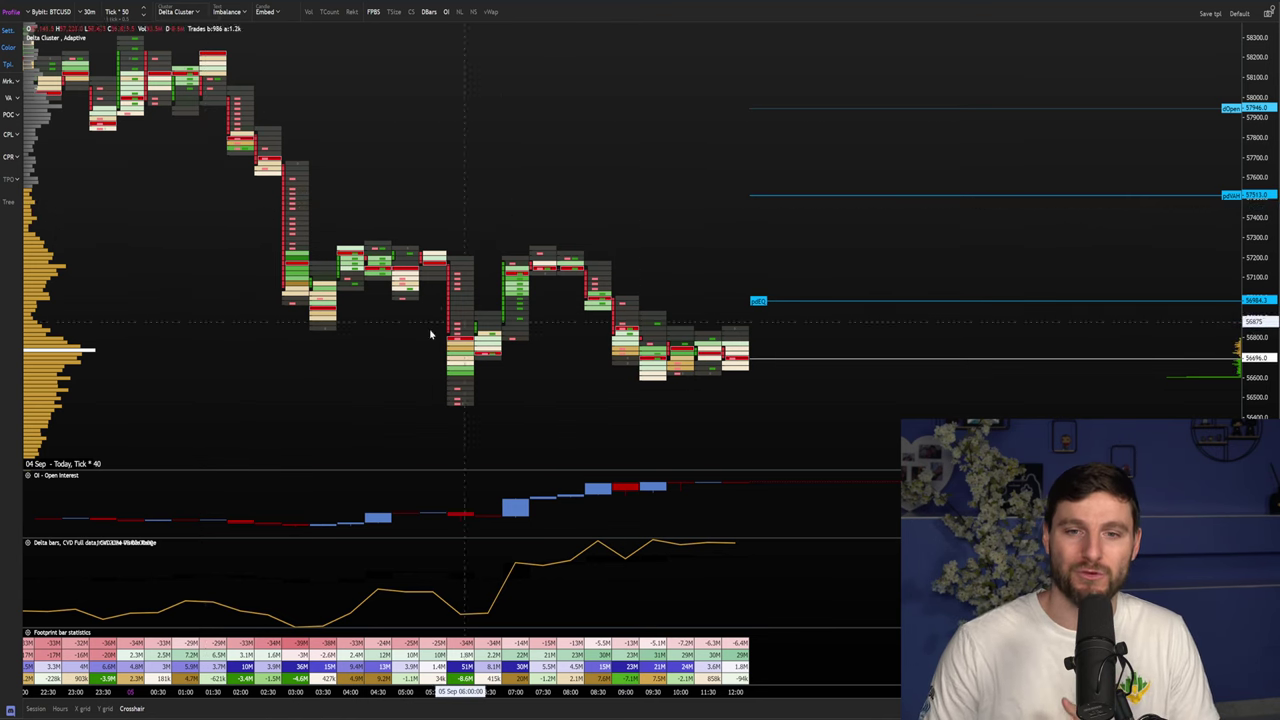
scroll(491, 354, "up", 3)
scroll(491, 354, "down", 3)
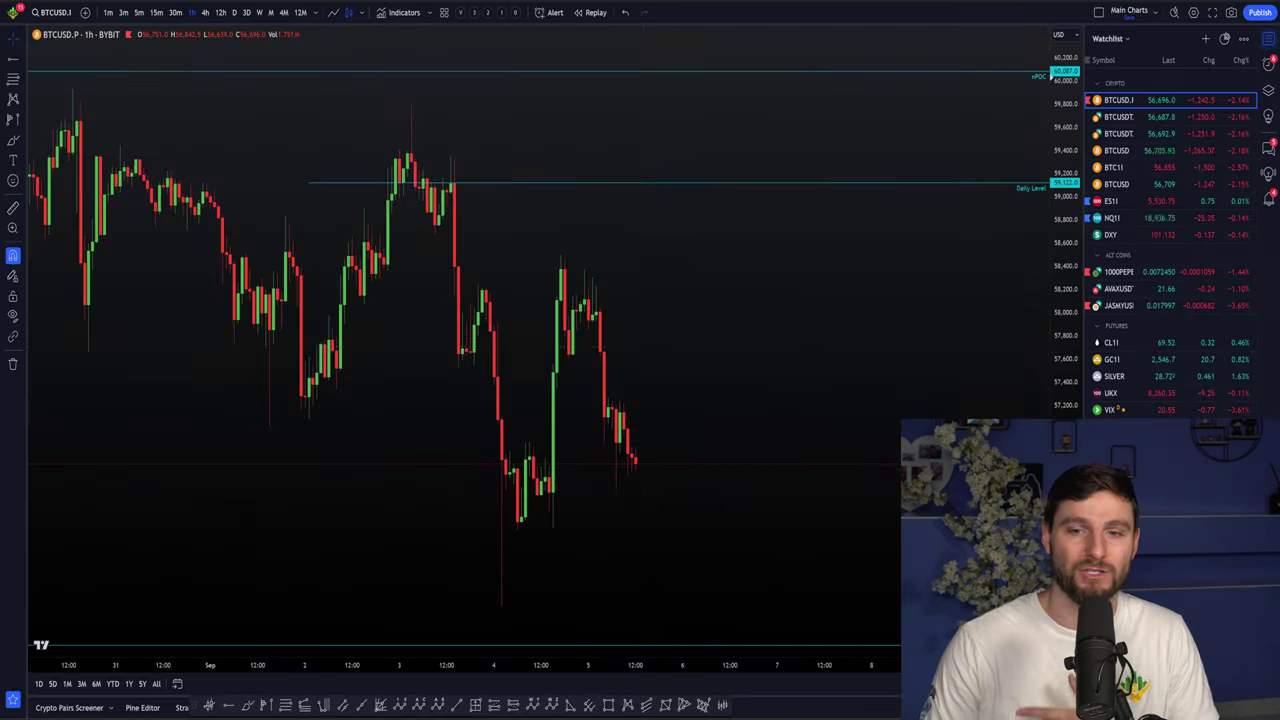
Put BTCUSD on the 4-hour timeframe and shift it toward the latest candles against the levels
scroll(877, 263, "down", 5)
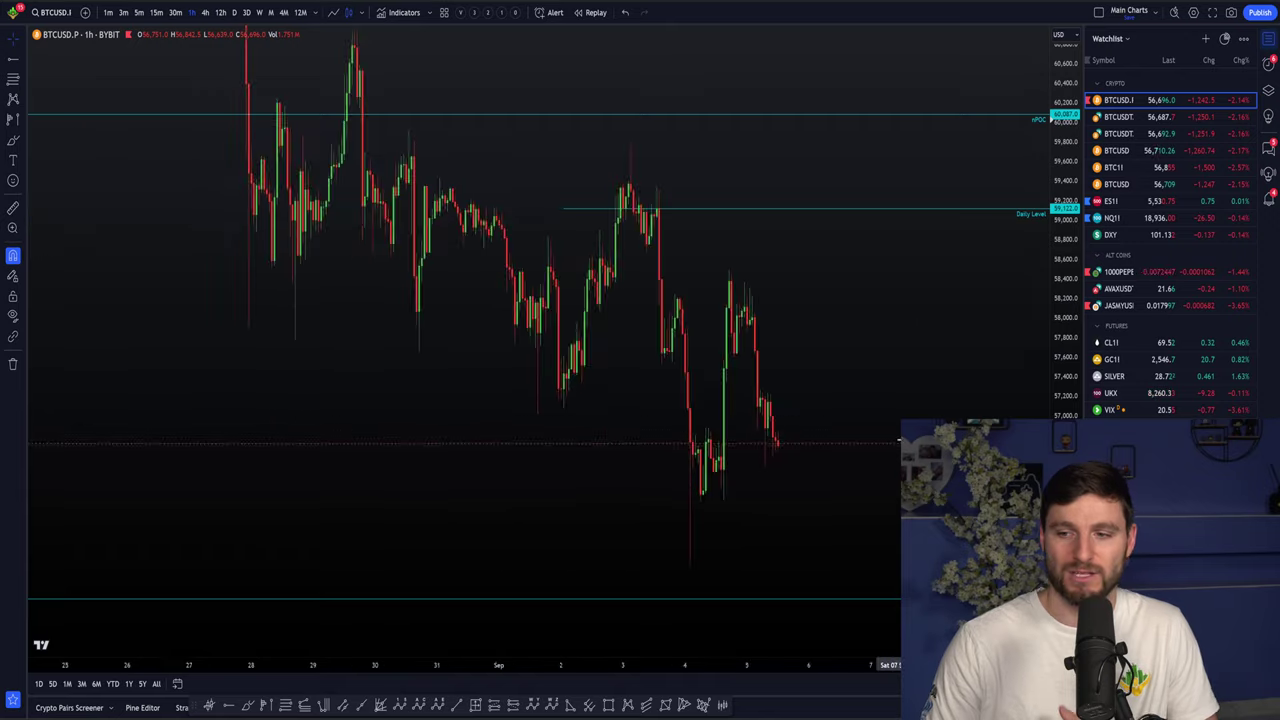
left_click(205, 12)
scroll(869, 523, "up", 2)
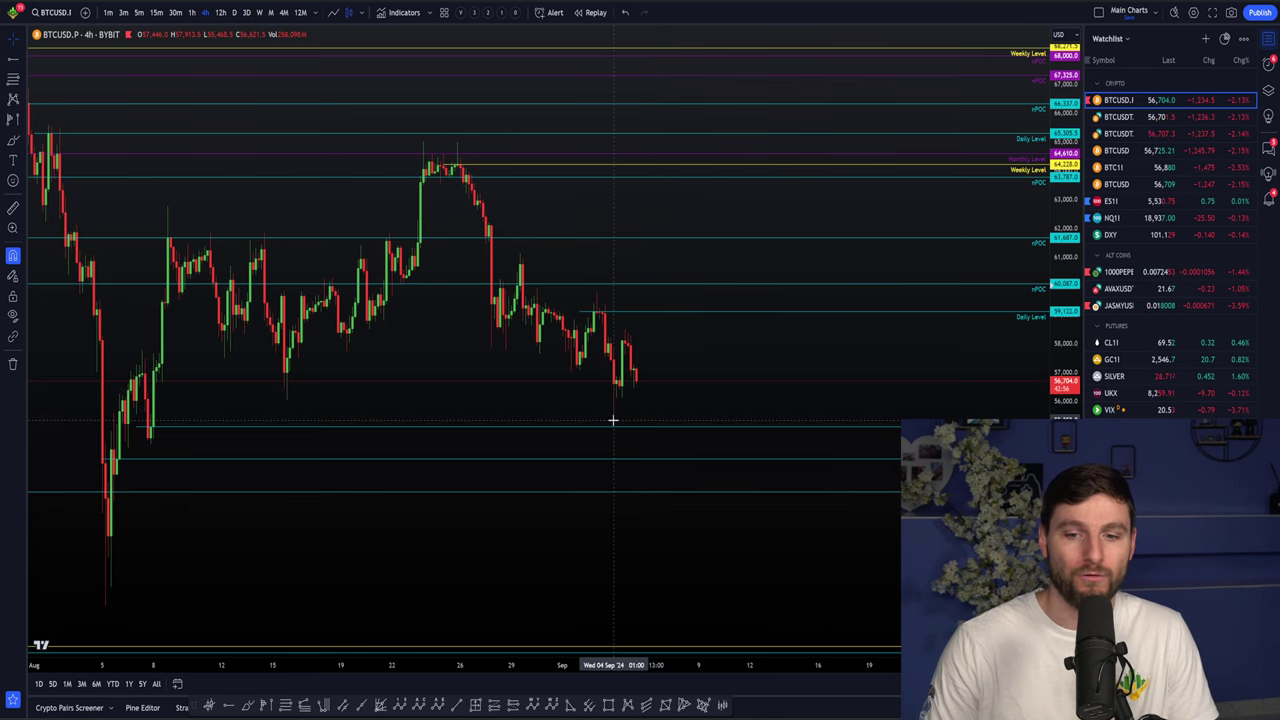
left_click_drag(763, 400, 716, 383)
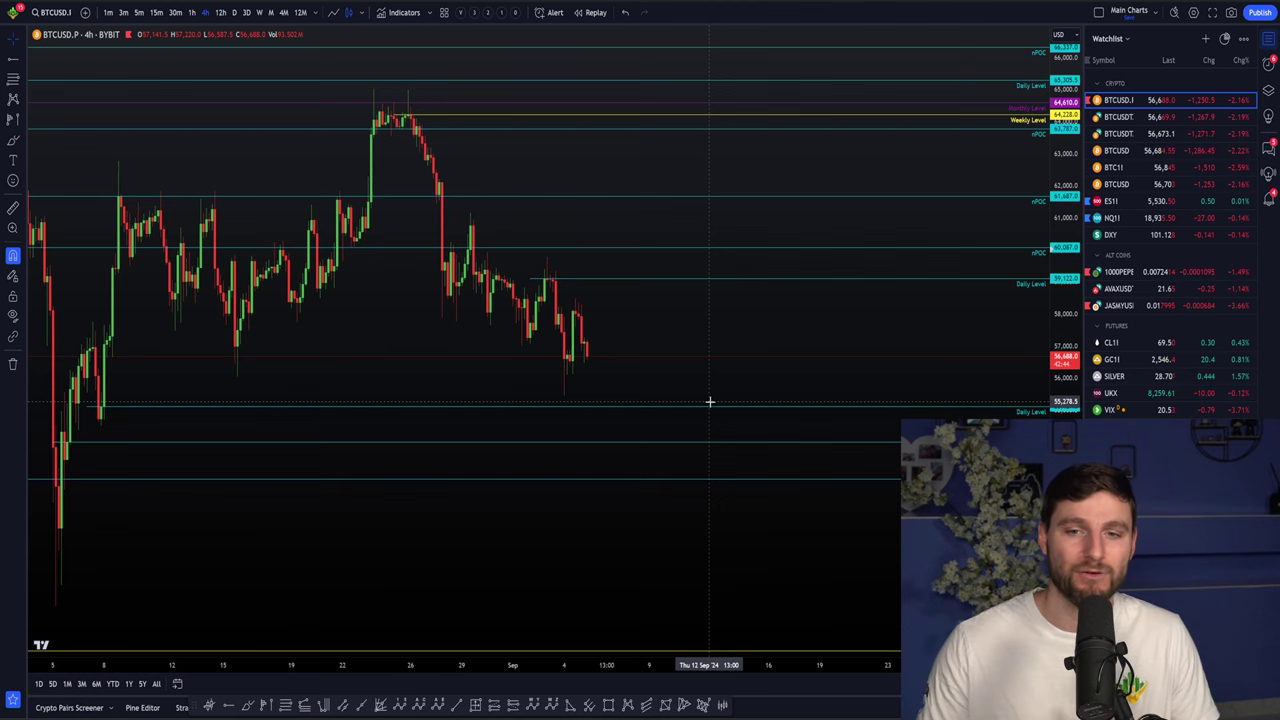
scroll(1063, 390, "down", 3)
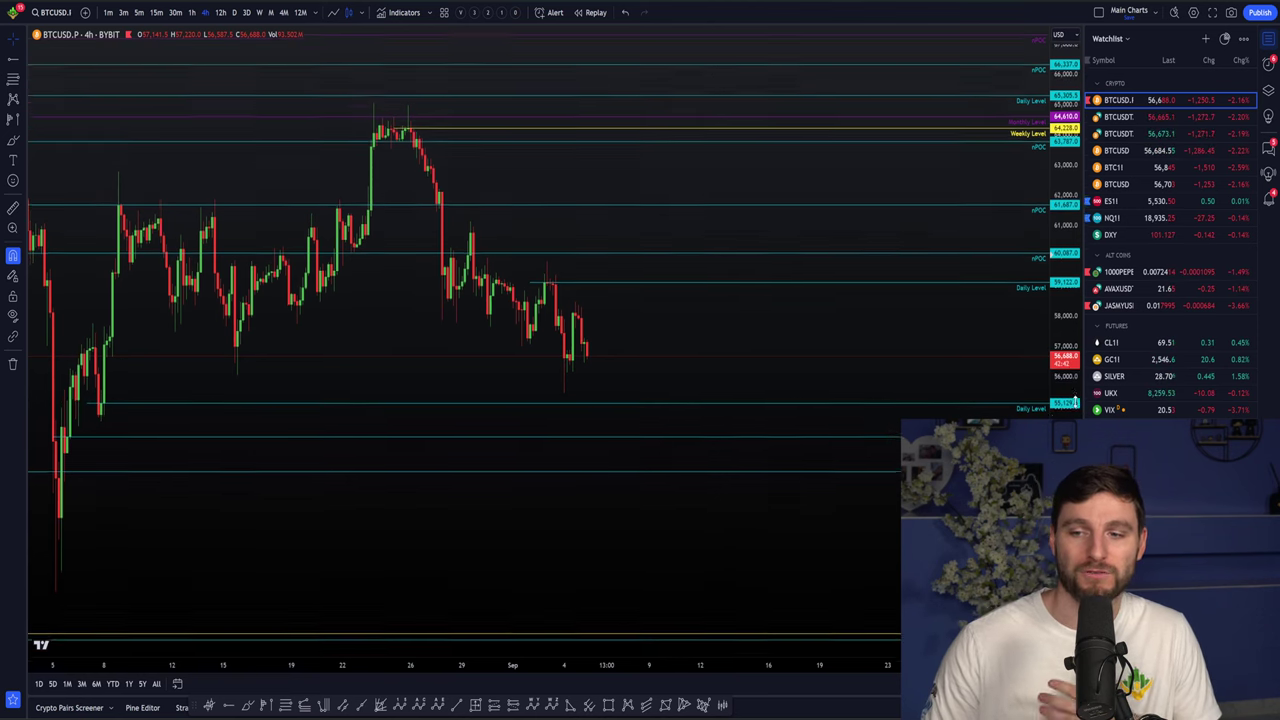
Drag the 4-hour BTCUSD chart to show the two lower daily levels around recent prices
left_click_drag(951, 380, 939, 335)
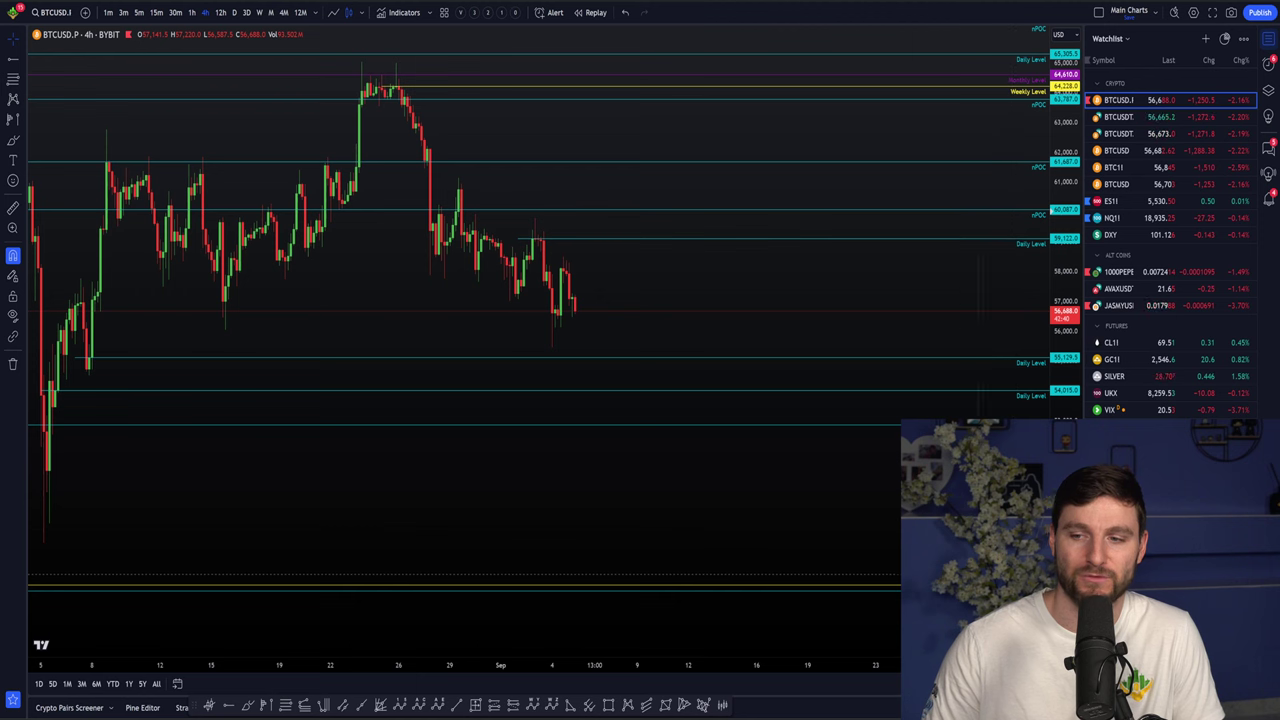
left_click_drag(754, 513, 789, 531)
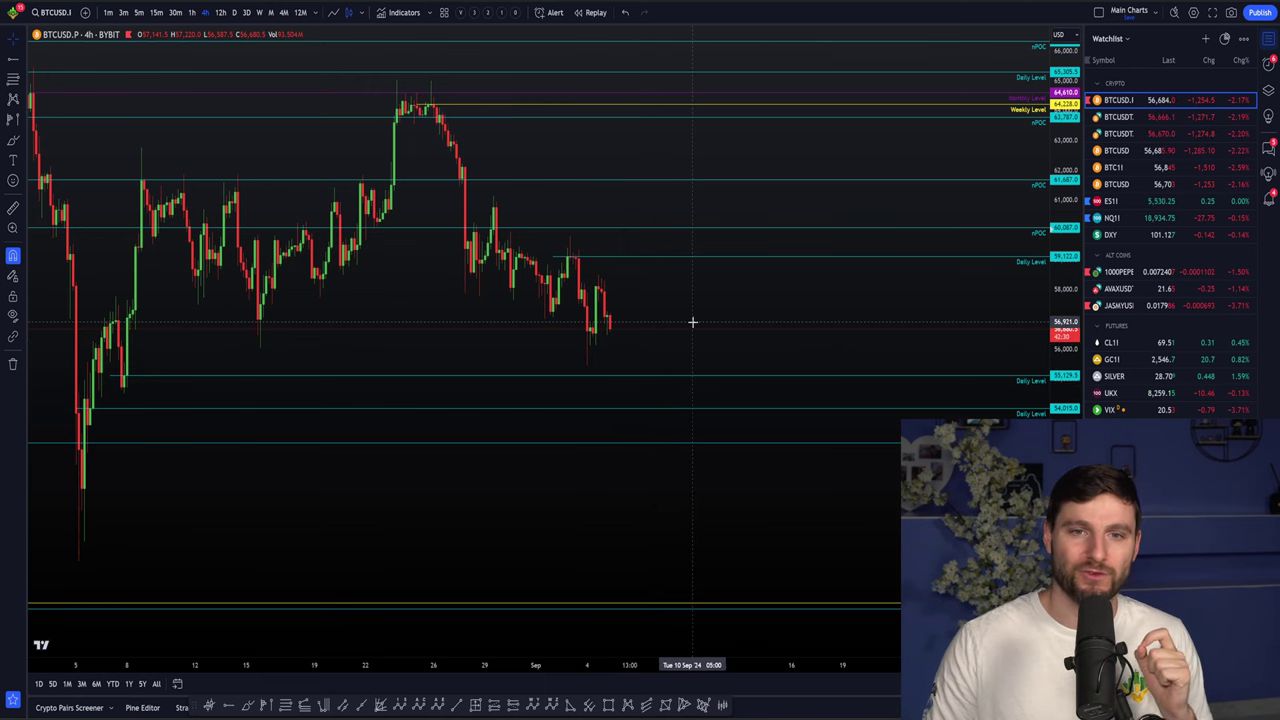
left_click_drag(689, 322, 665, 329)
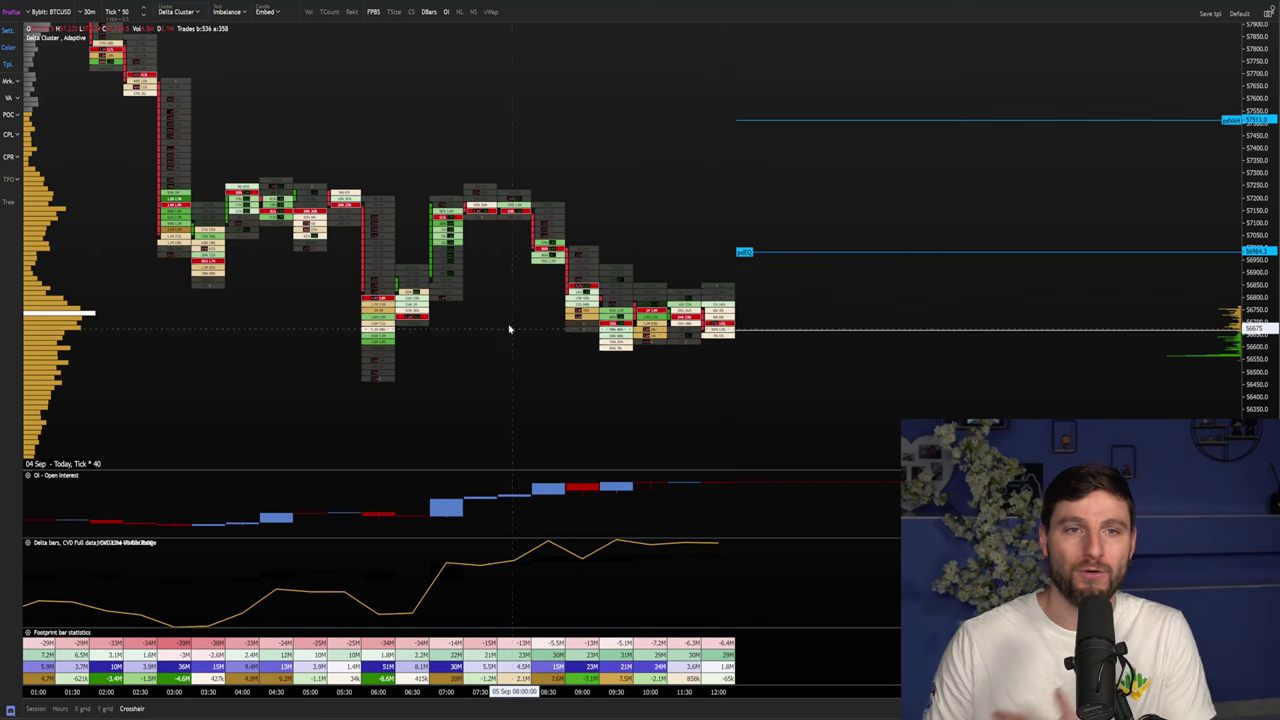
scroll(509, 329, "down", 3)
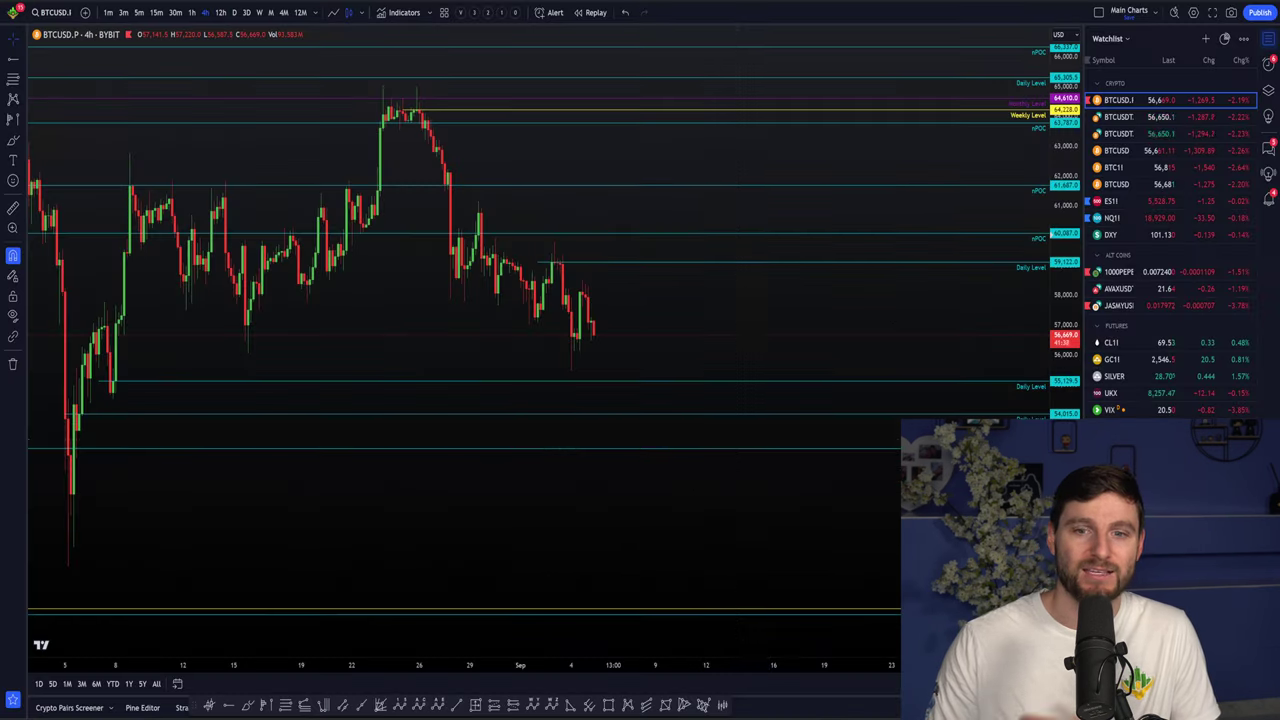
left_click(175, 12)
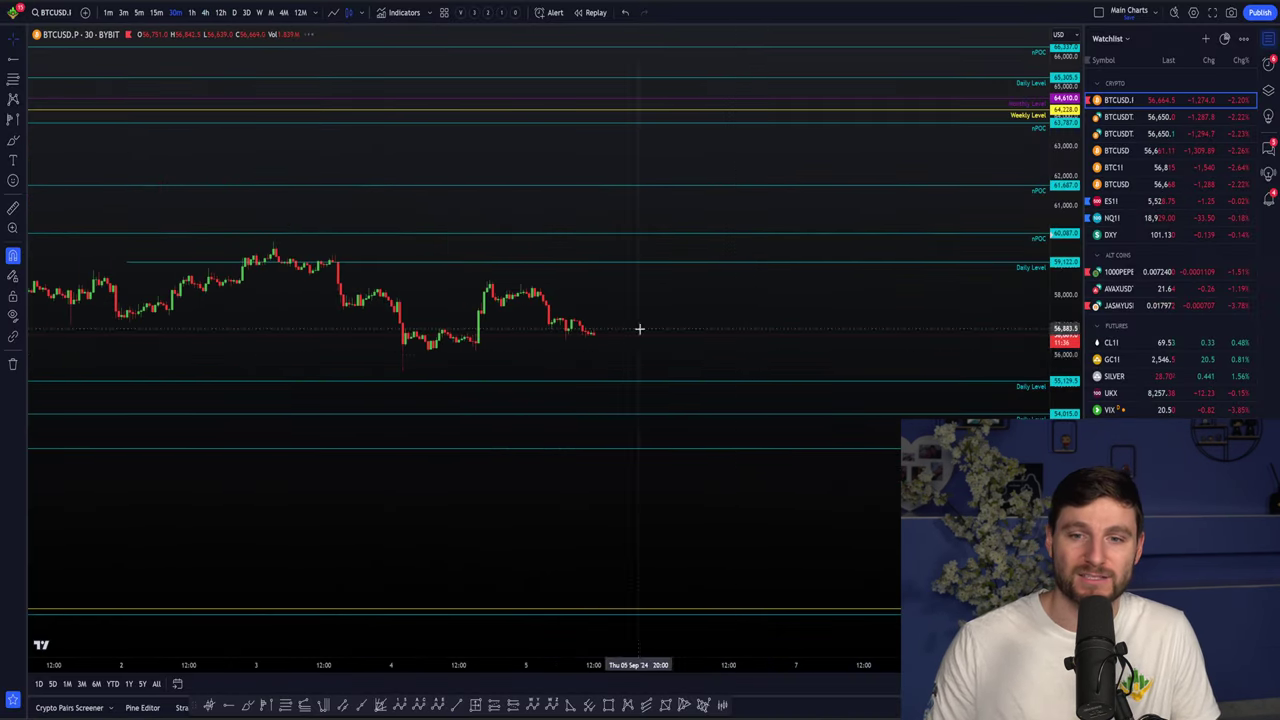
scroll(729, 500, "down", 3)
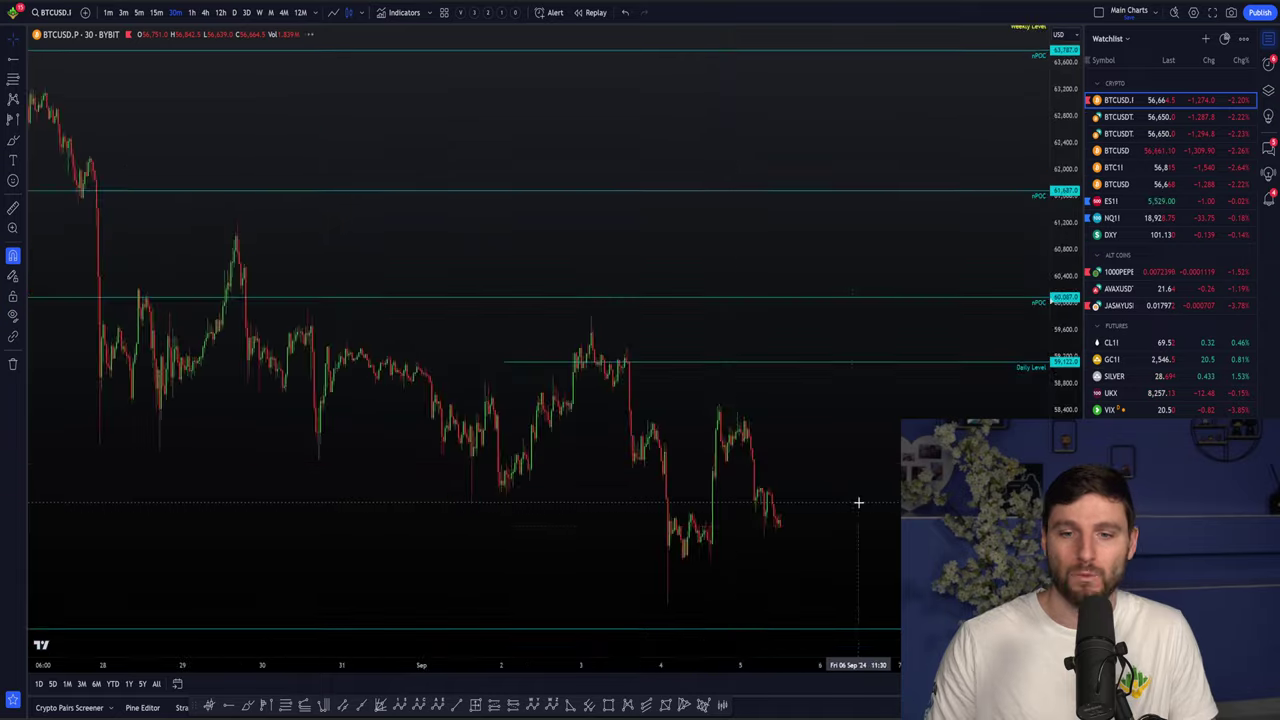
scroll(857, 503, "up", 3)
scroll(686, 491, "up", 1)
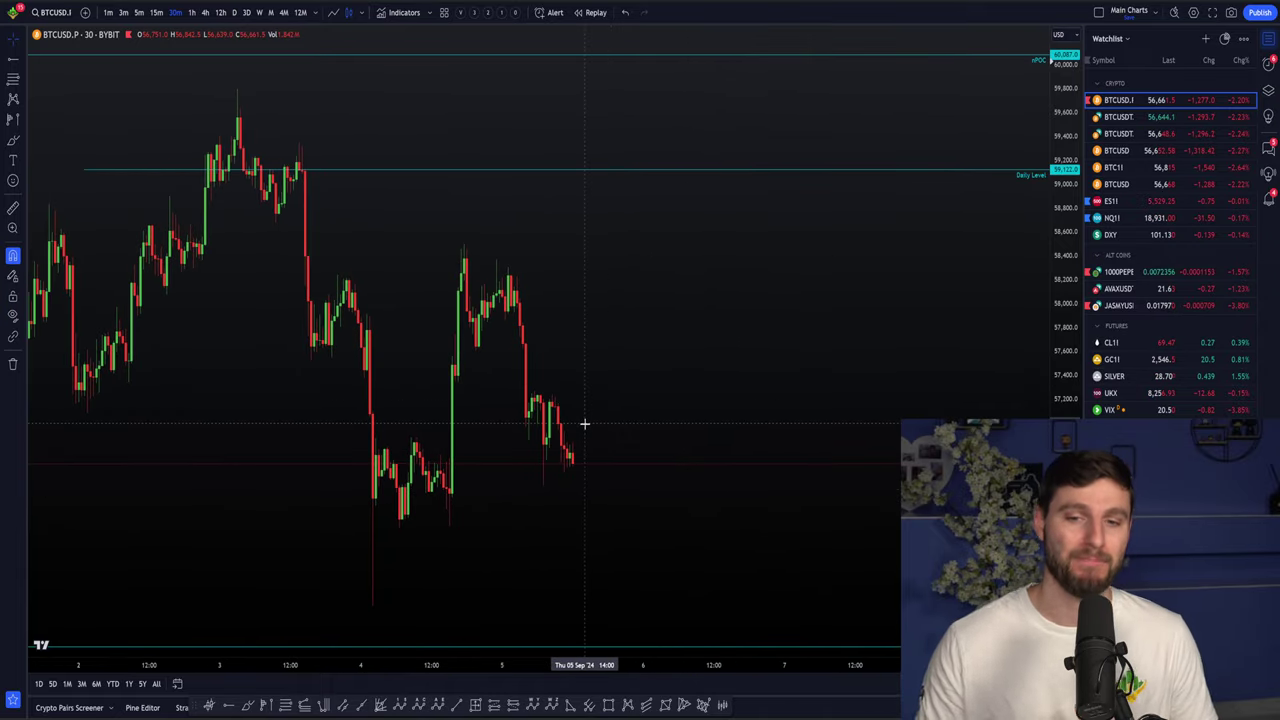
left_click_drag(657, 586, 746, 415)
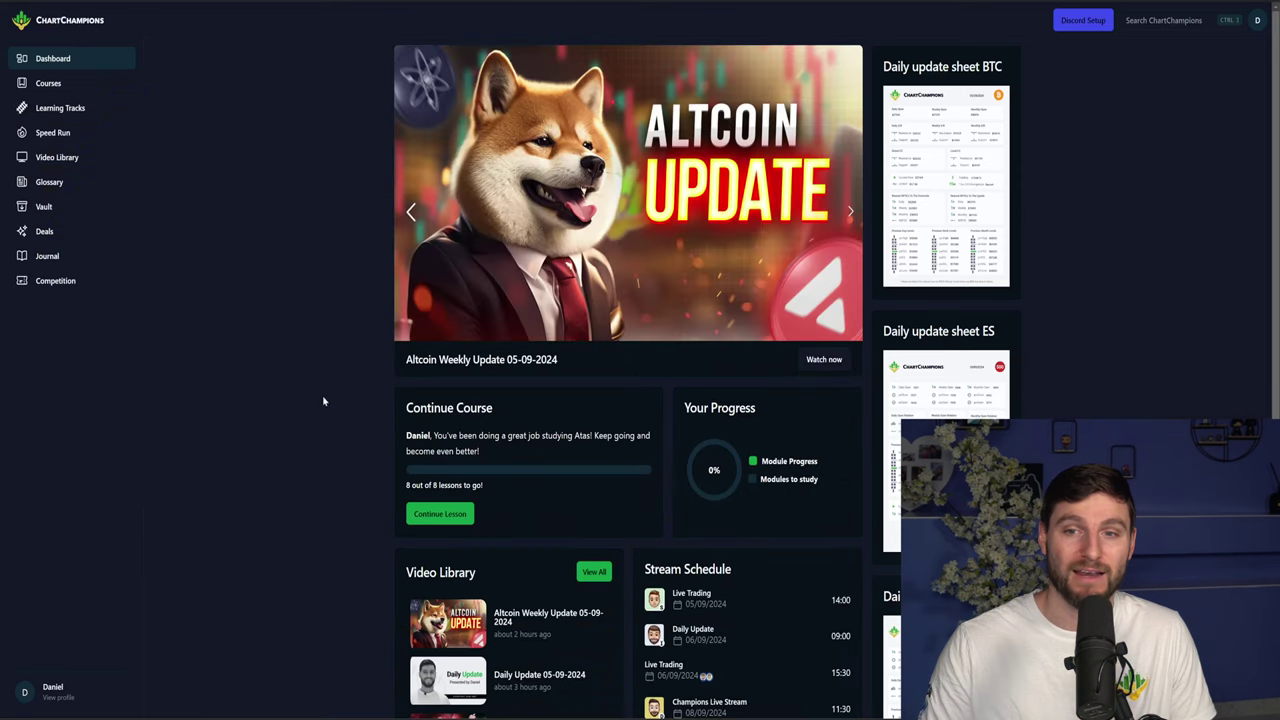
scroll(398, 530, "down", 2)
scroll(535, 524, "down", 2)
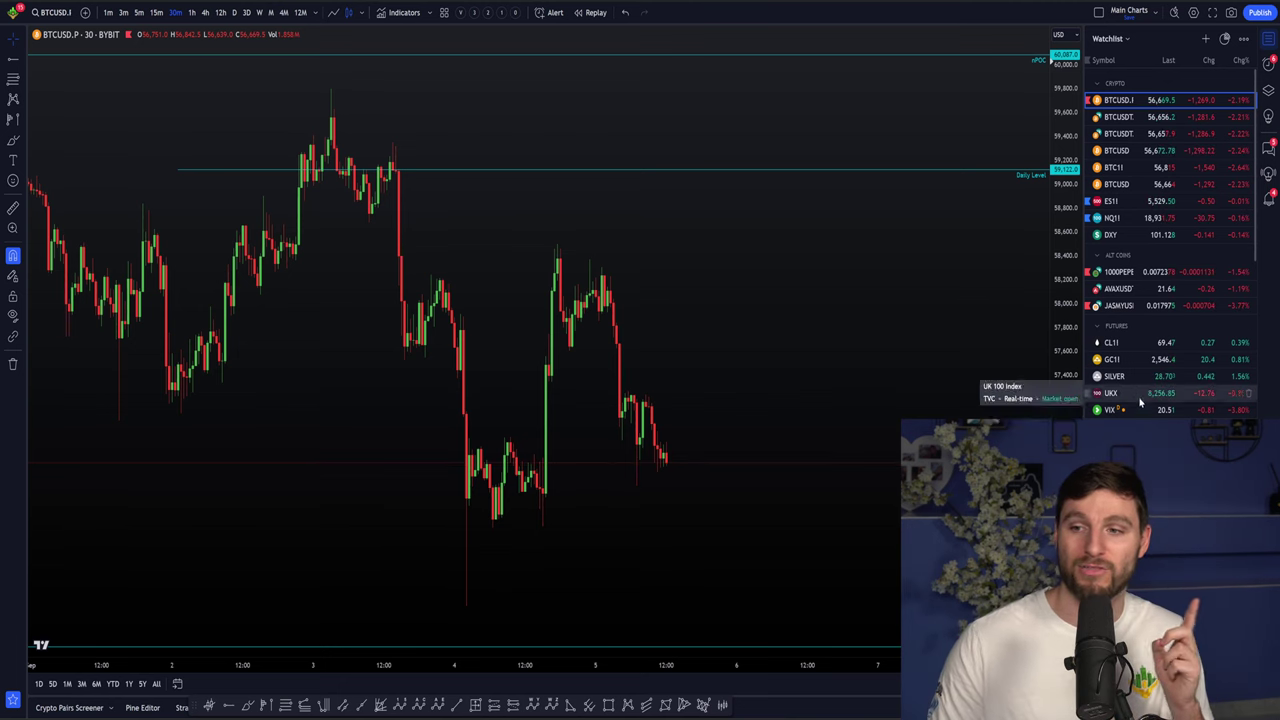
Switch the chart to ETHBTC on the daily timeframe from the watchlist
scroll(1143, 404, "down", 1)
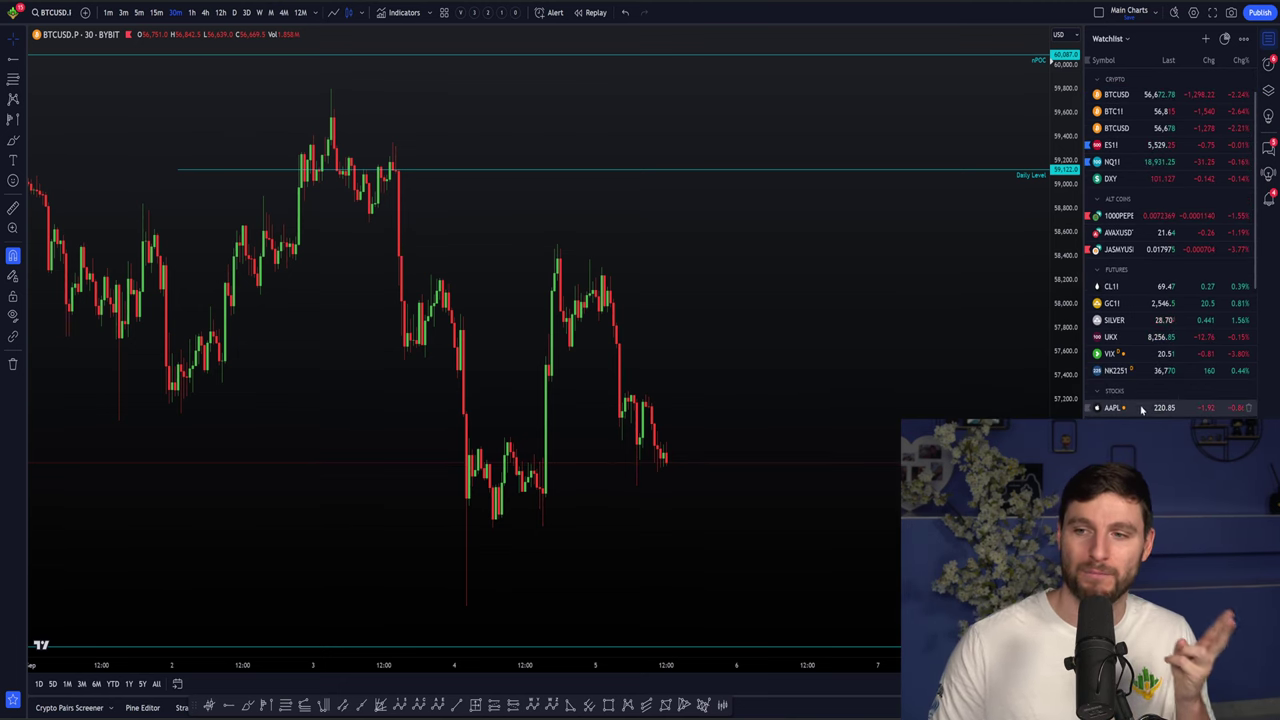
scroll(1155, 405, "down", 3)
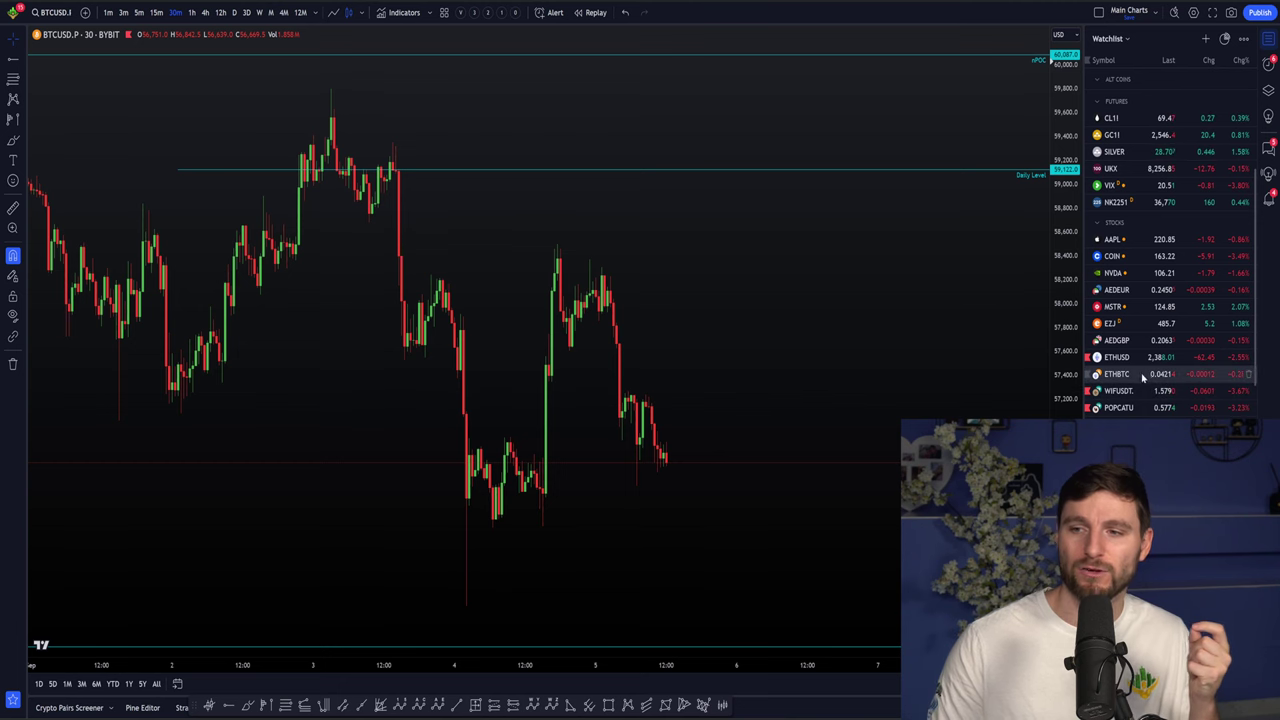
left_click(1142, 375)
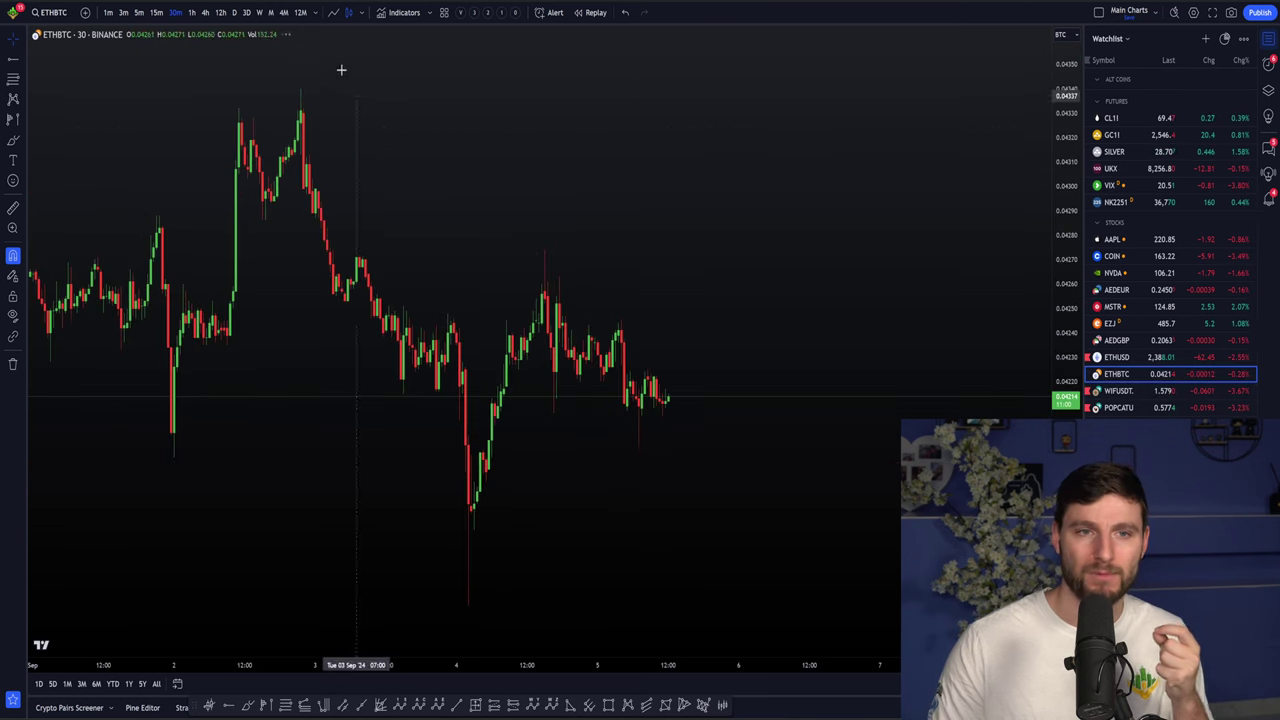
left_click(233, 12)
Zoom out over several years and leave empty space after the last candle to review VAH, POC, VAL
scroll(801, 485, "down", 10)
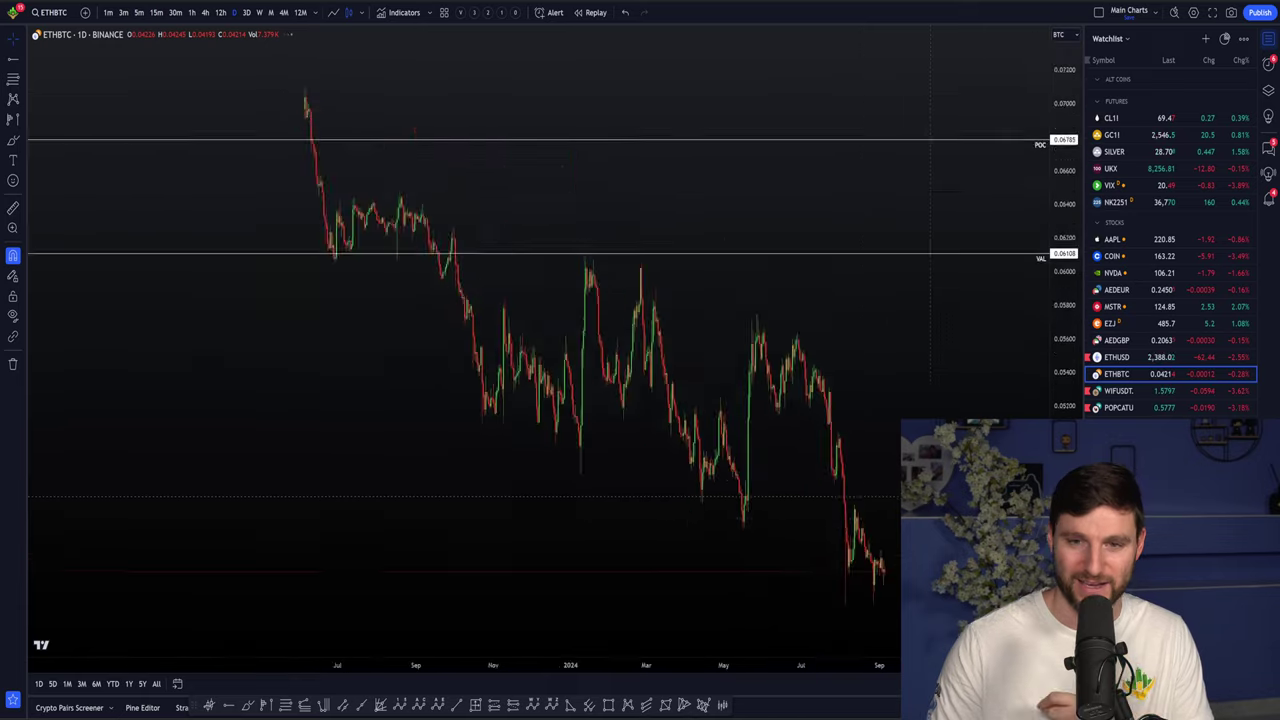
scroll(834, 457, "up", 8)
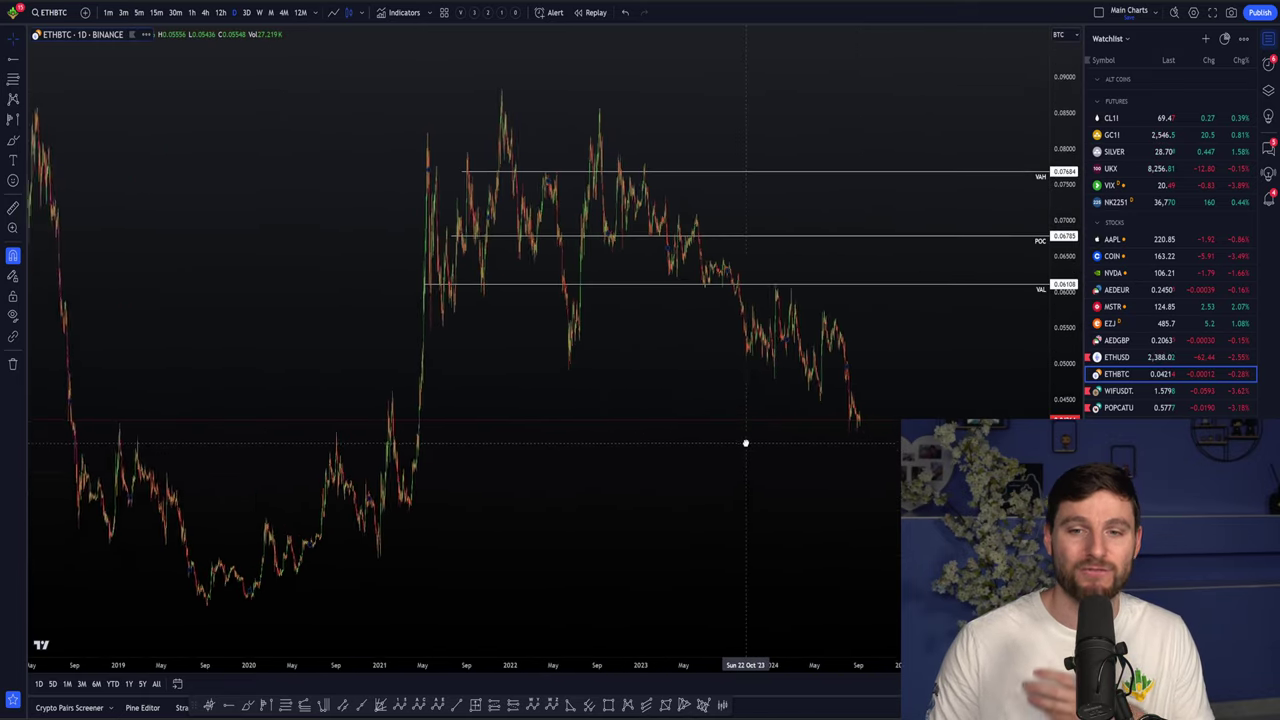
scroll(855, 385, "up", 2)
scroll(845, 397, "down", 2)
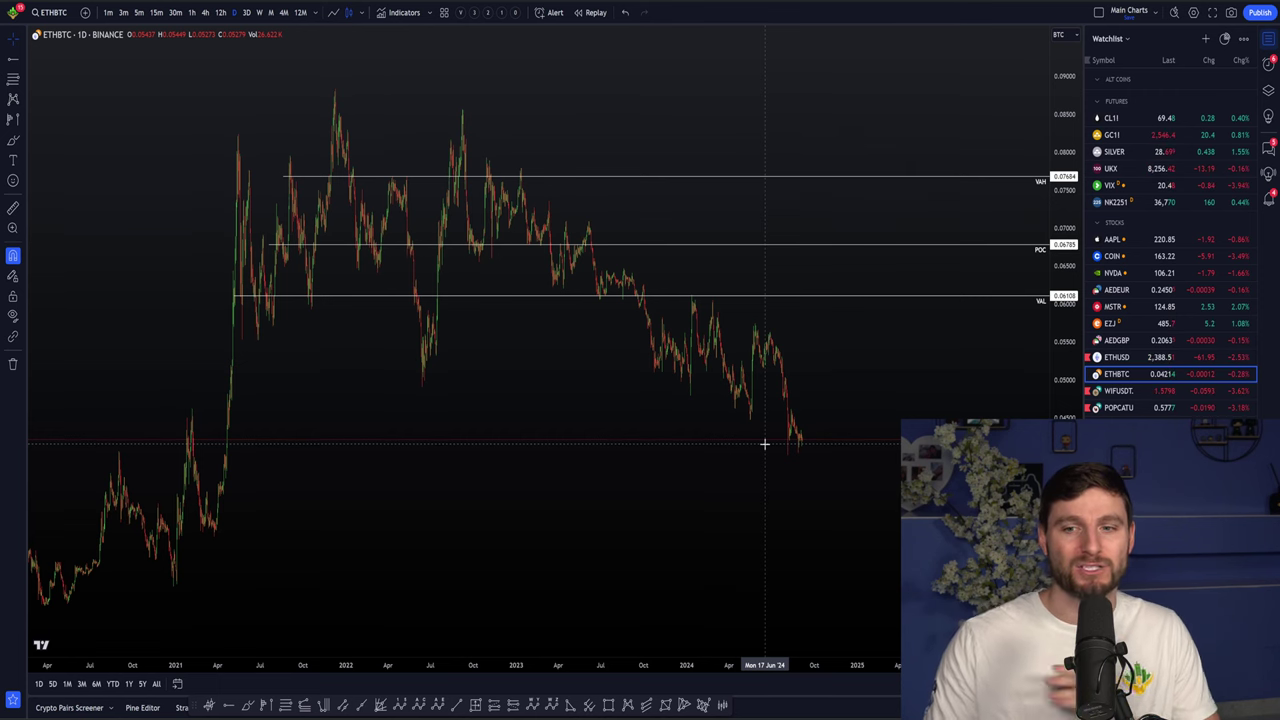
scroll(770, 450, "up", 1)
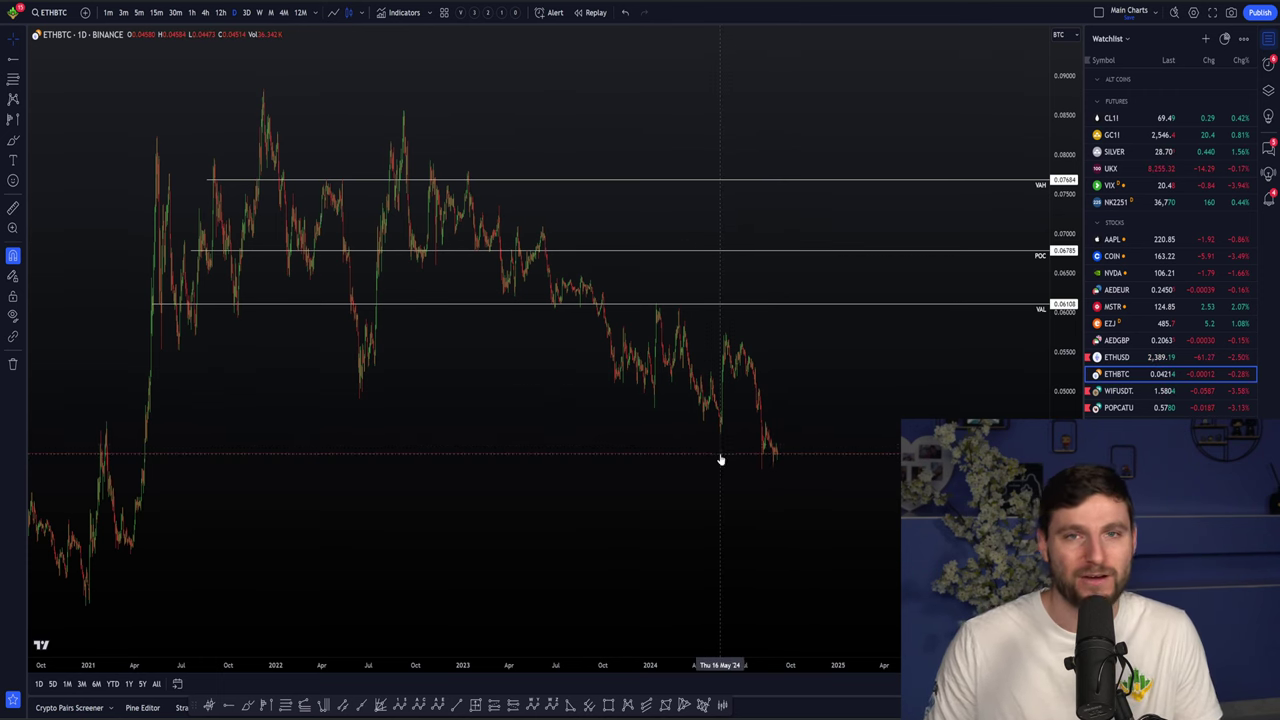
scroll(860, 460, "down", 1)
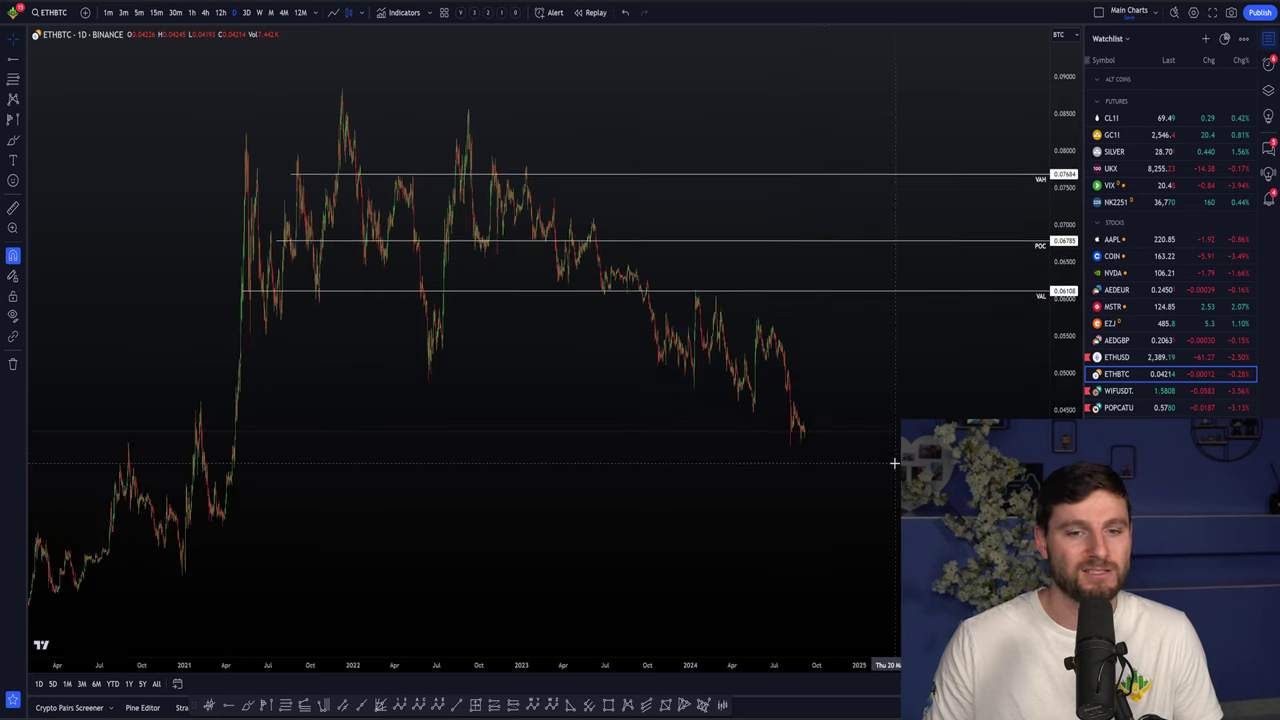
left_click_drag(894, 462, 780, 463)
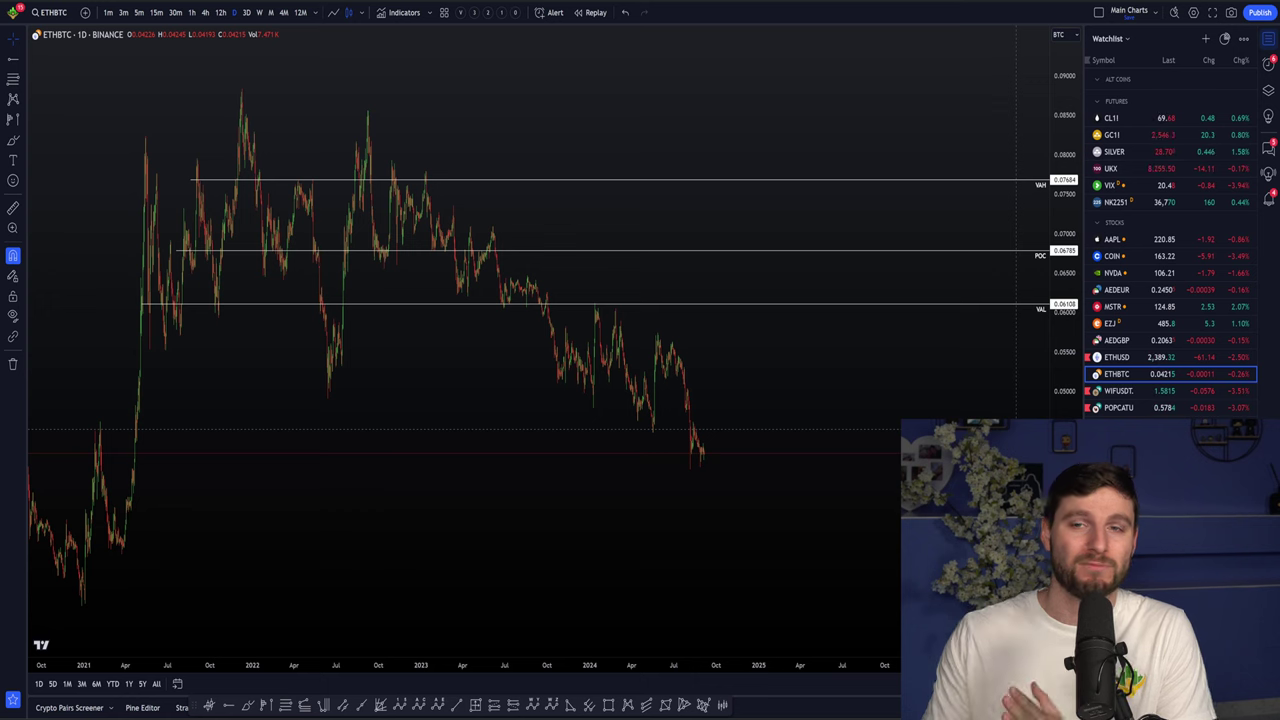
scroll(1170, 250, "down", 10)
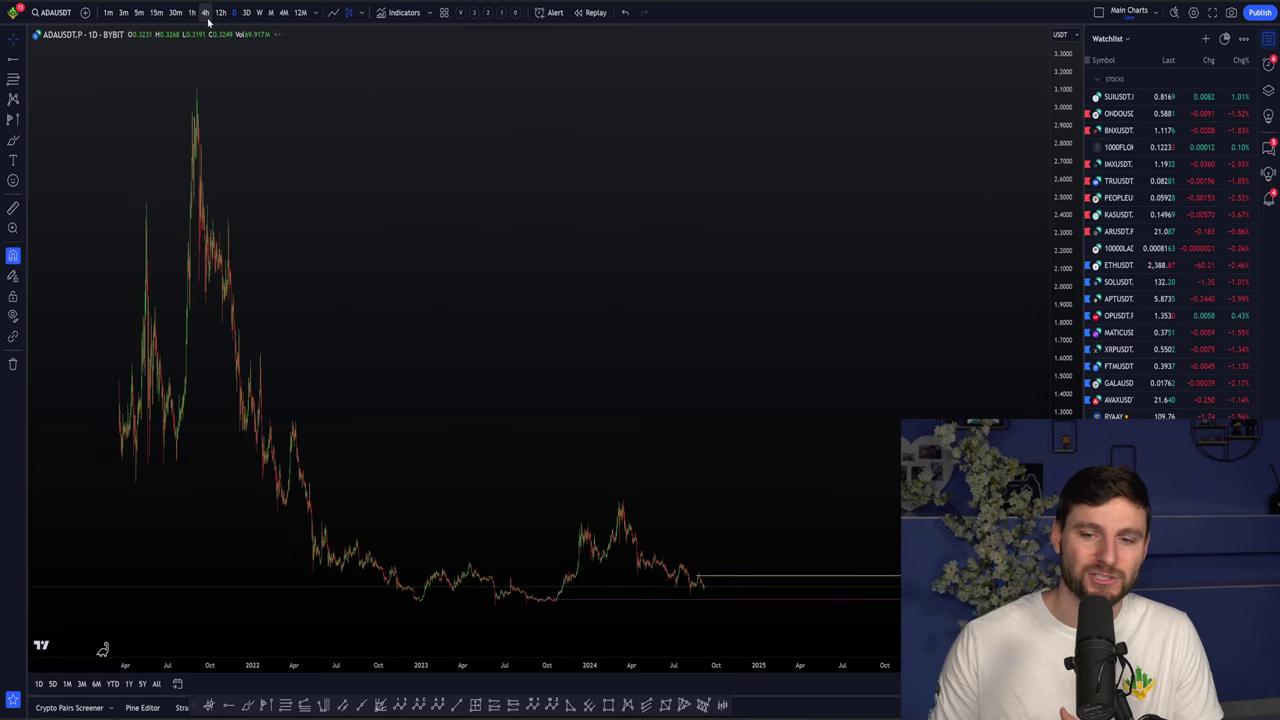
Open ADAUSDT on the daily timeframe and frame mid-2022 through September 2024
left_click(205, 12)
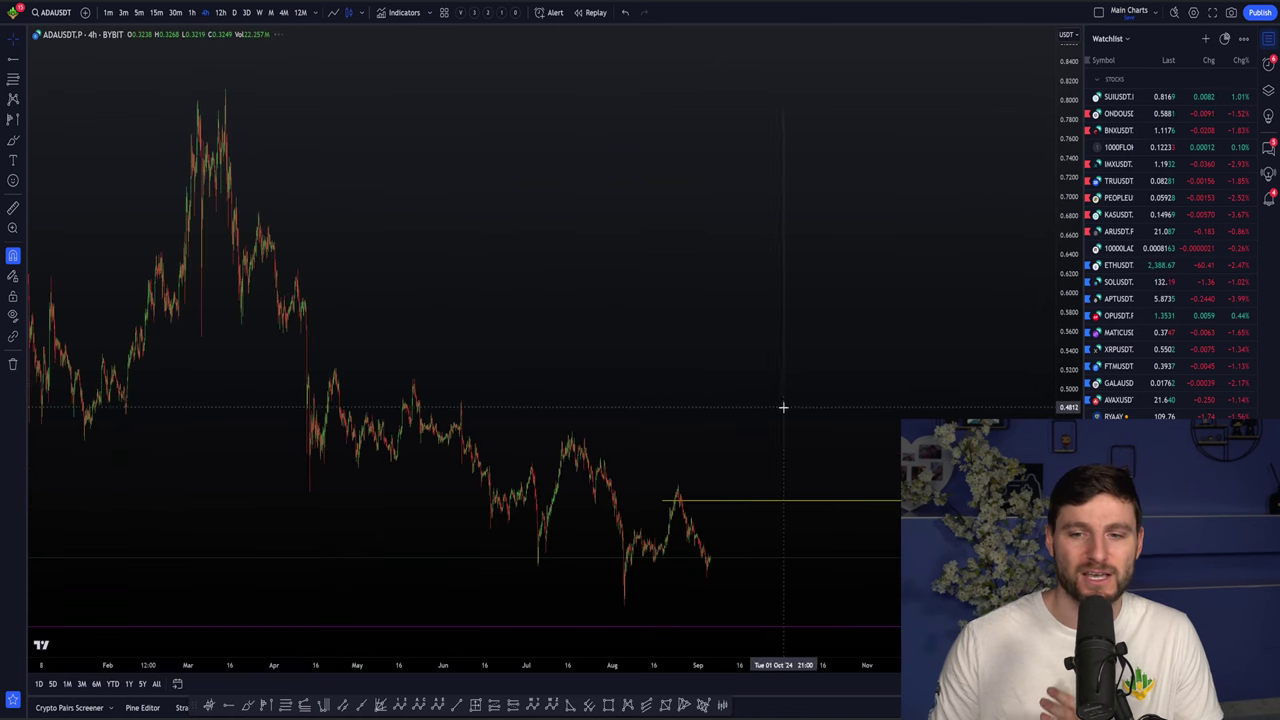
scroll(775, 405, "up", 3)
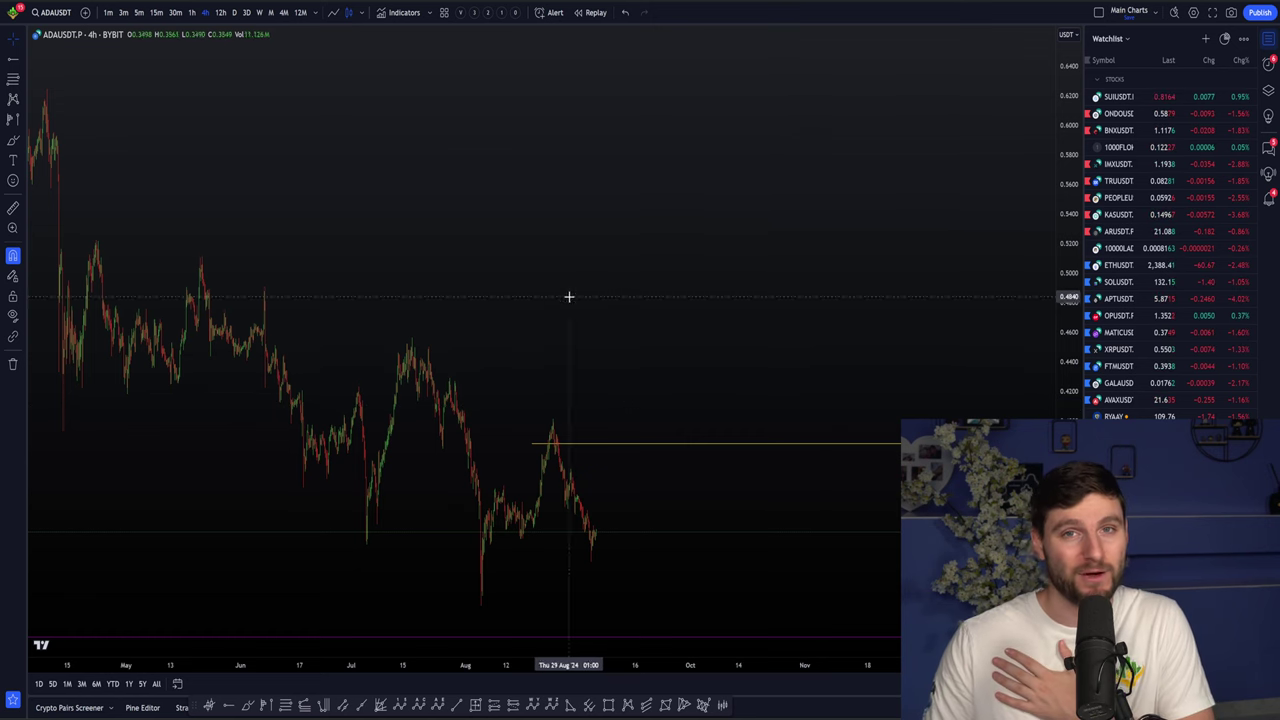
left_click(234, 13)
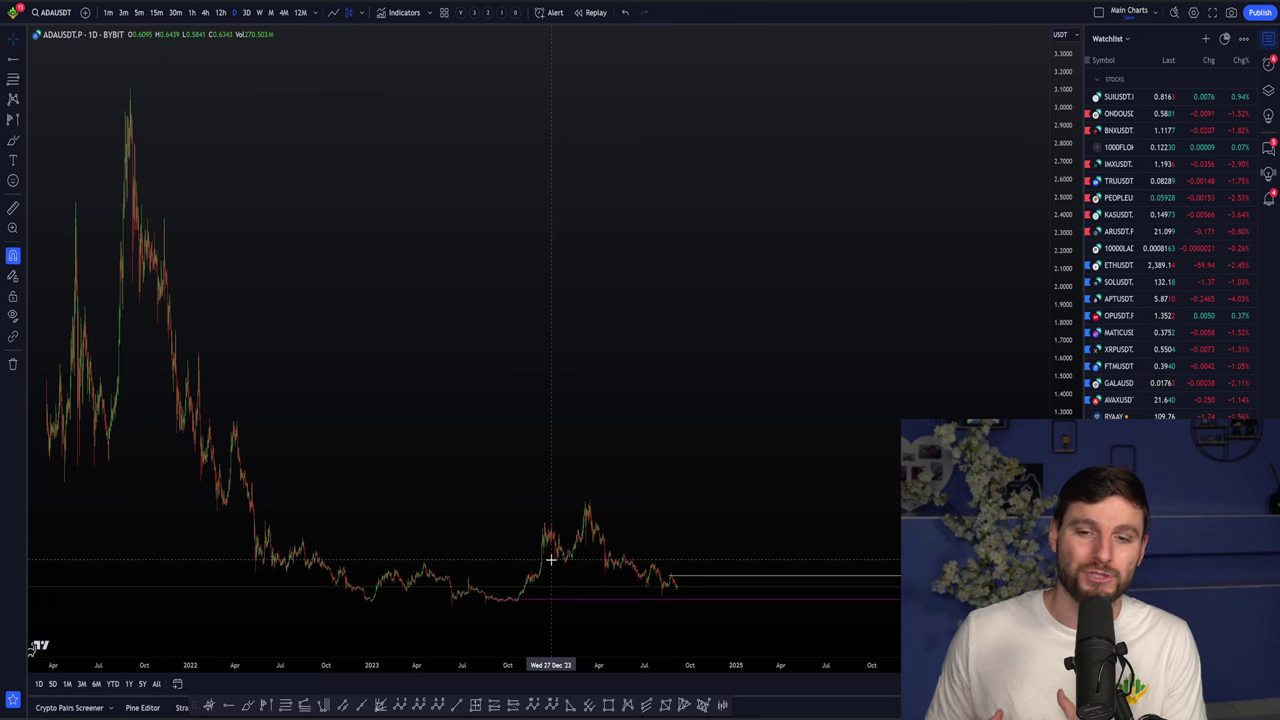
scroll(449, 374, "up", 6)
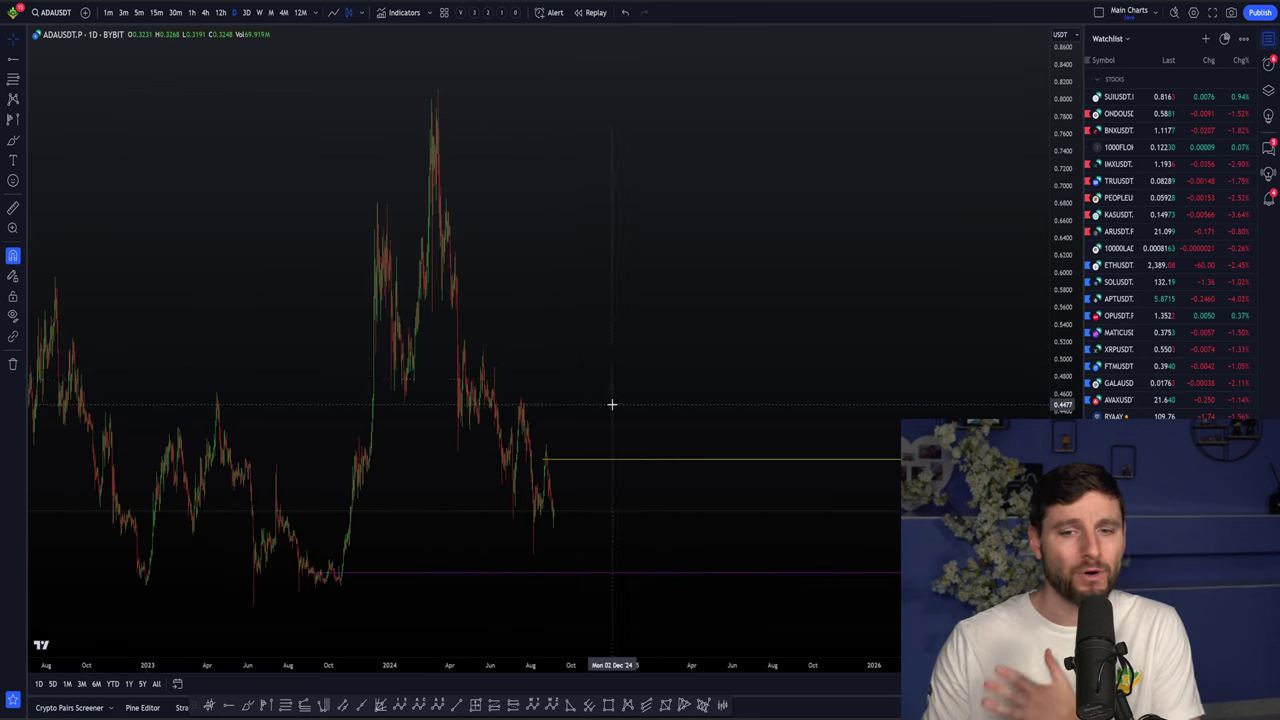
left_click_drag(349, 323, 863, 583)
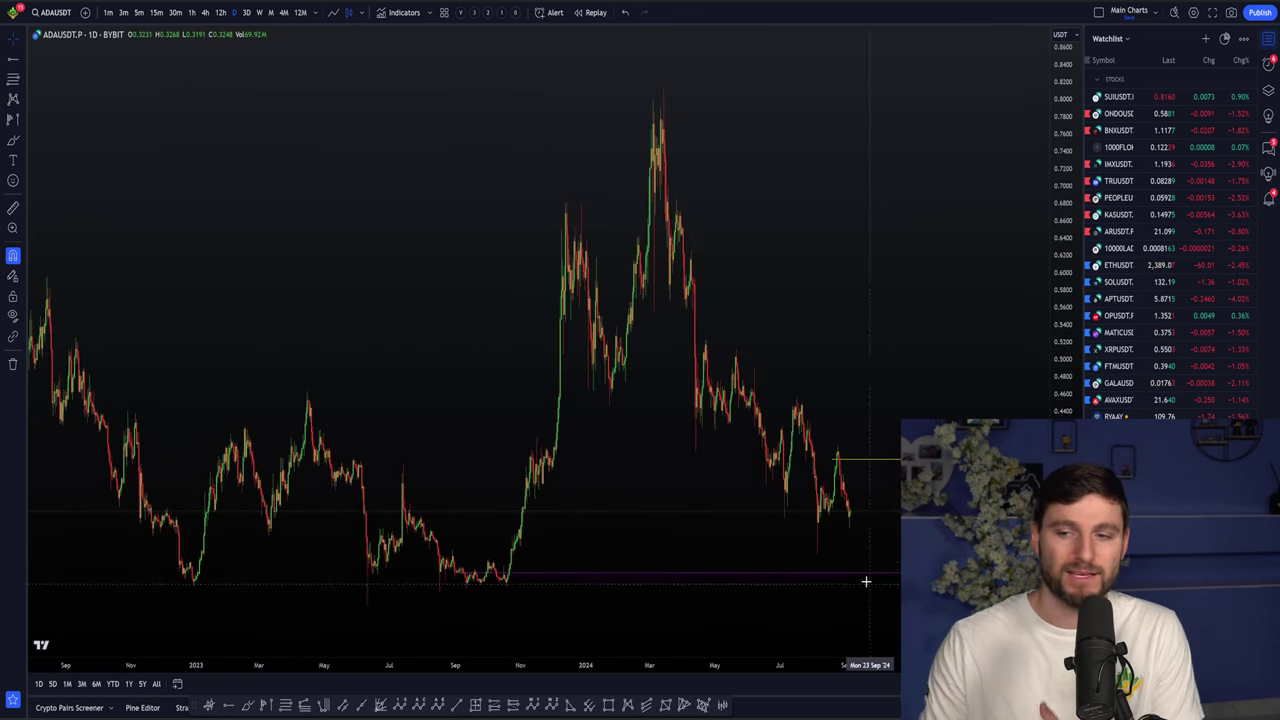
scroll(872, 578, "down", 1)
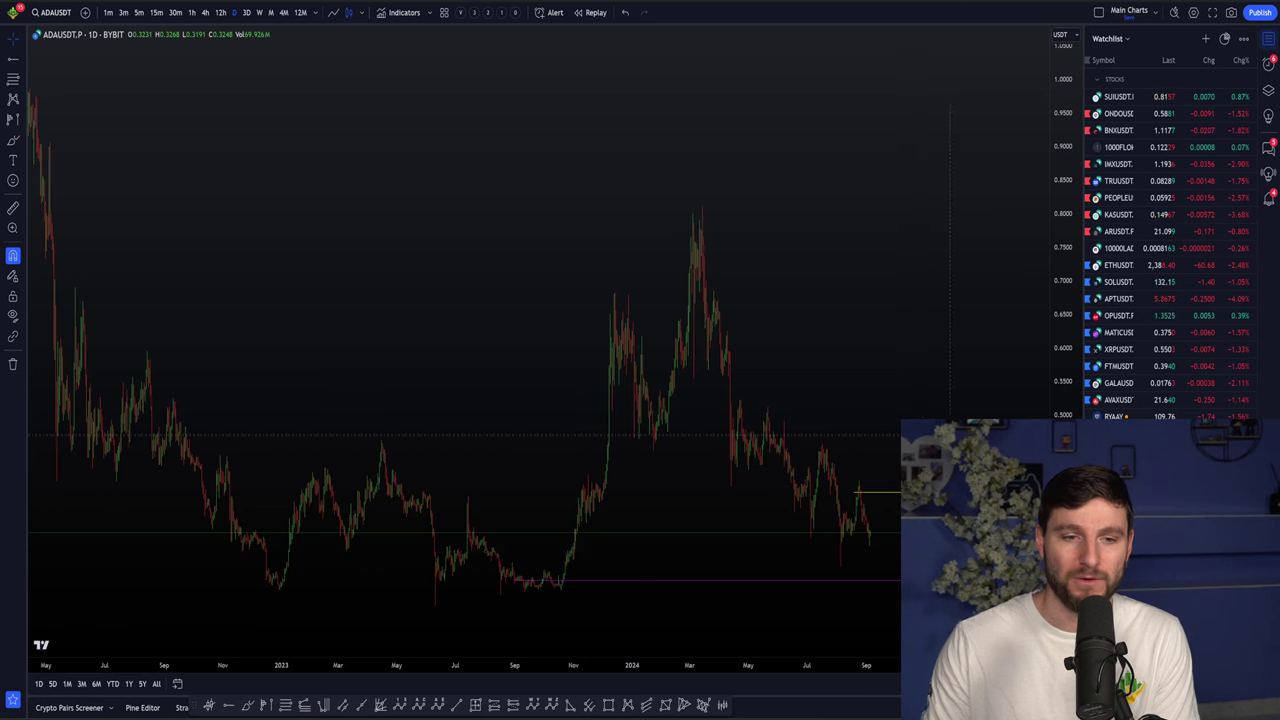
left_click(266, 705)
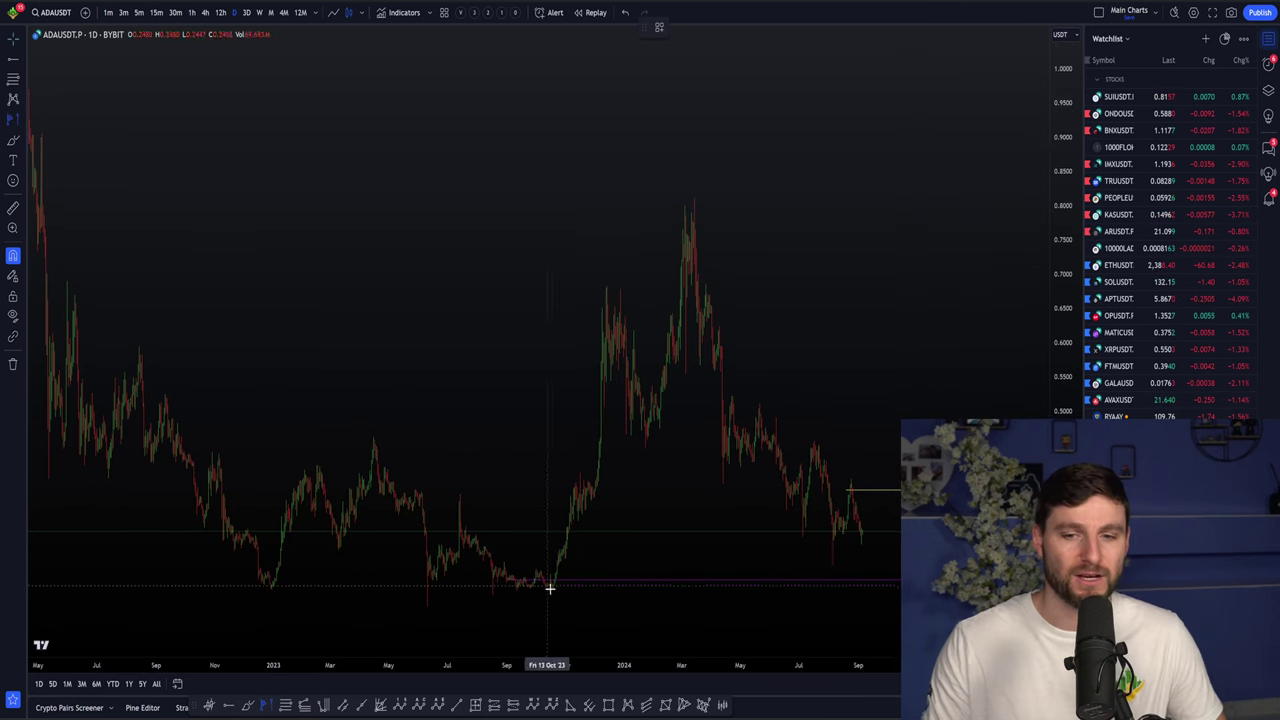
left_click(589, 582)
left_click(449, 557)
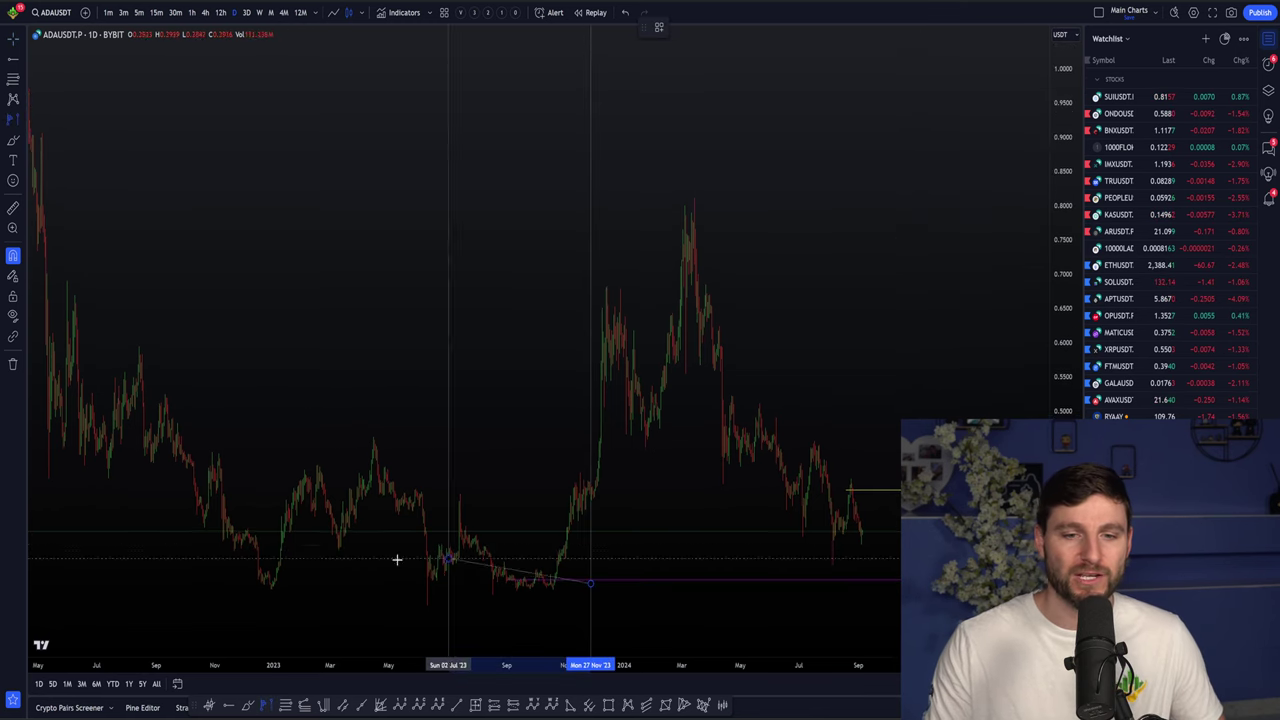
left_click(235, 539)
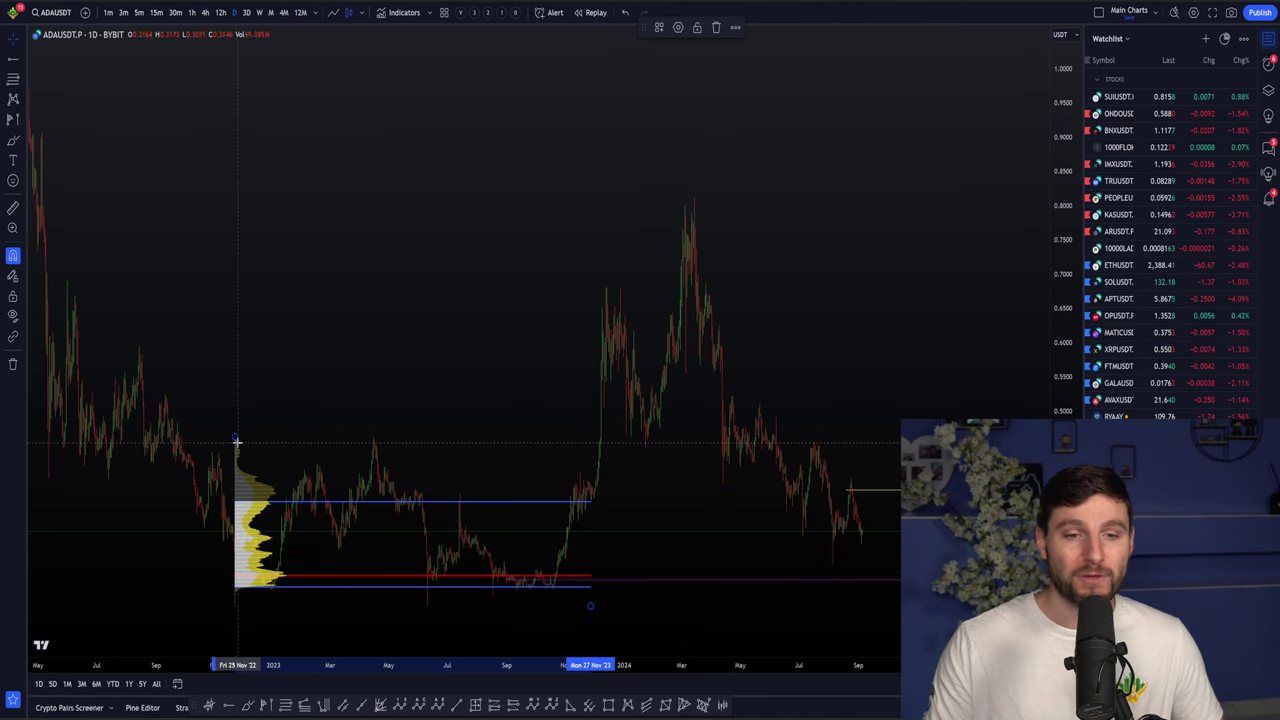
left_click_drag(235, 437, 48, 365)
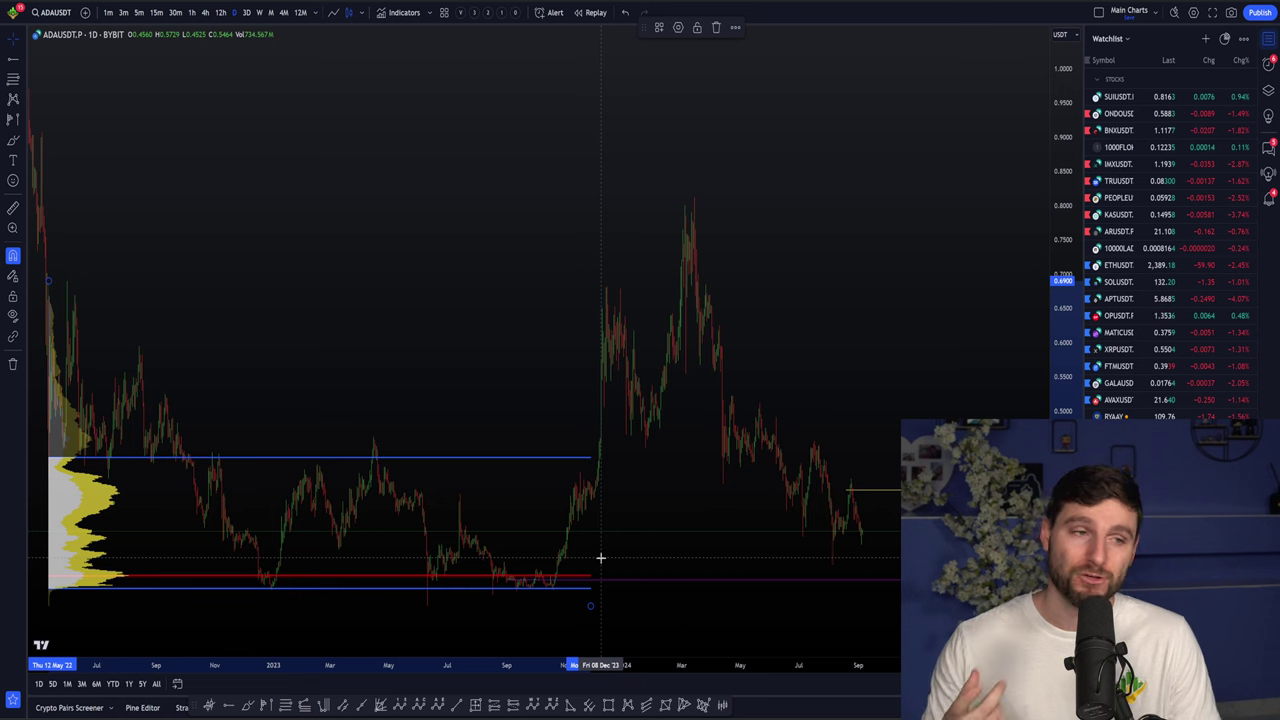
key("Delete")
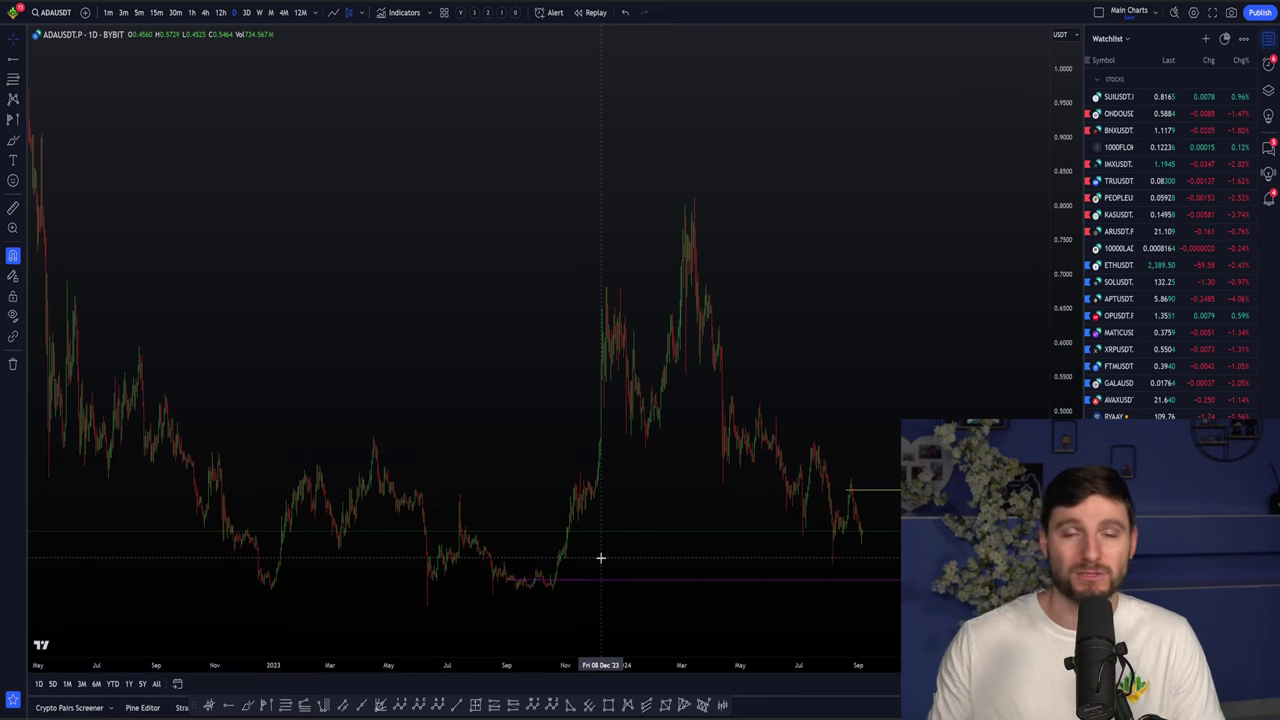
scroll(603, 580, "up", 10)
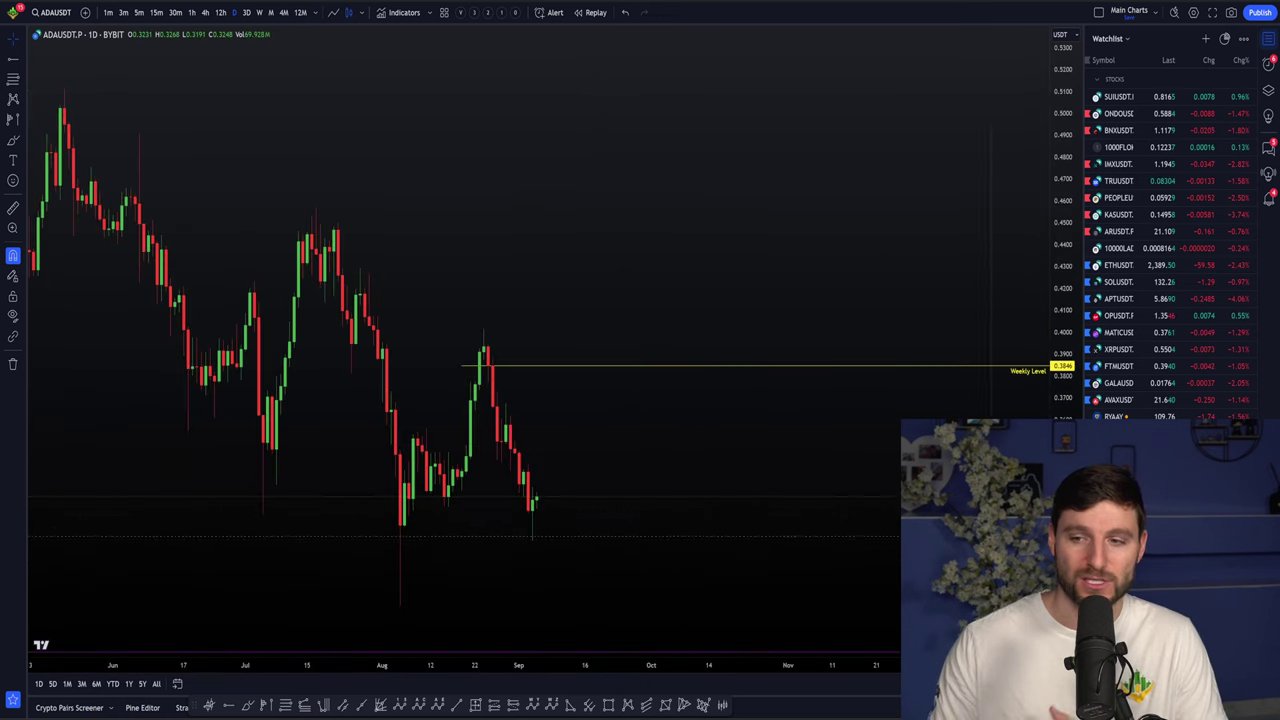
left_click_drag(683, 457, 637, 371)
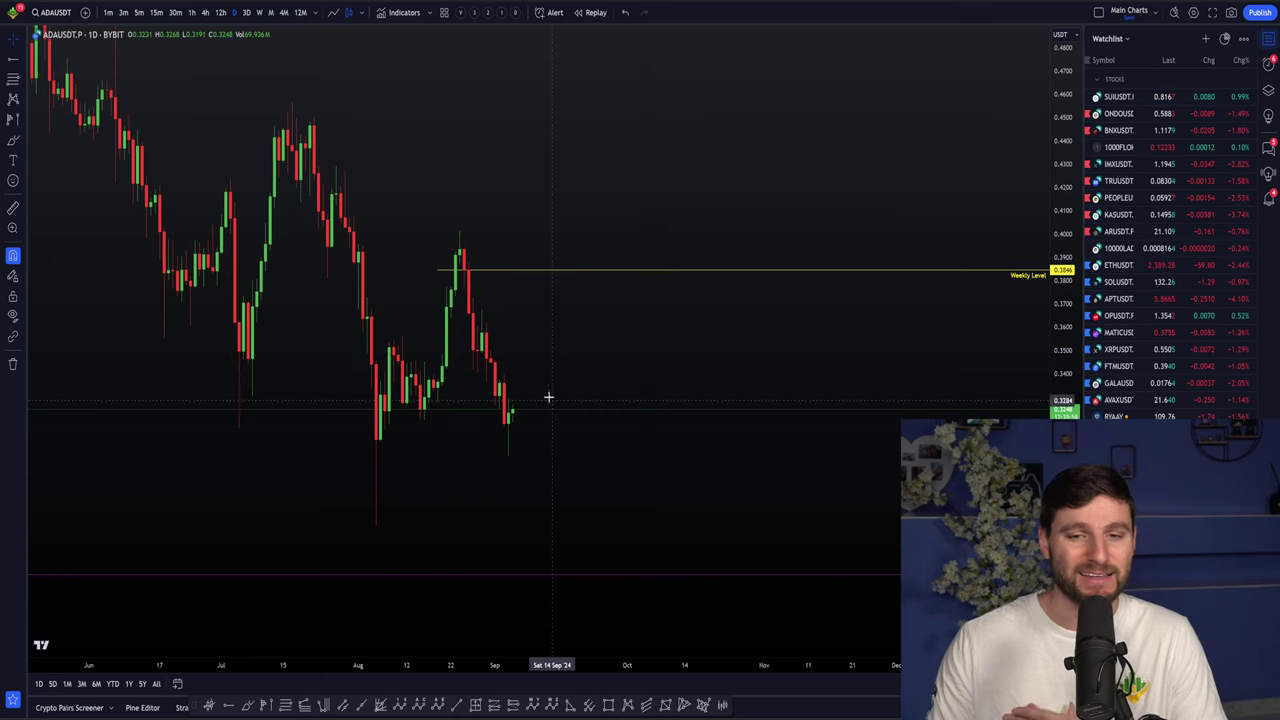
scroll(578, 413, "down", 3)
scroll(578, 413, "down", 2)
scroll(760, 594, "up", 4)
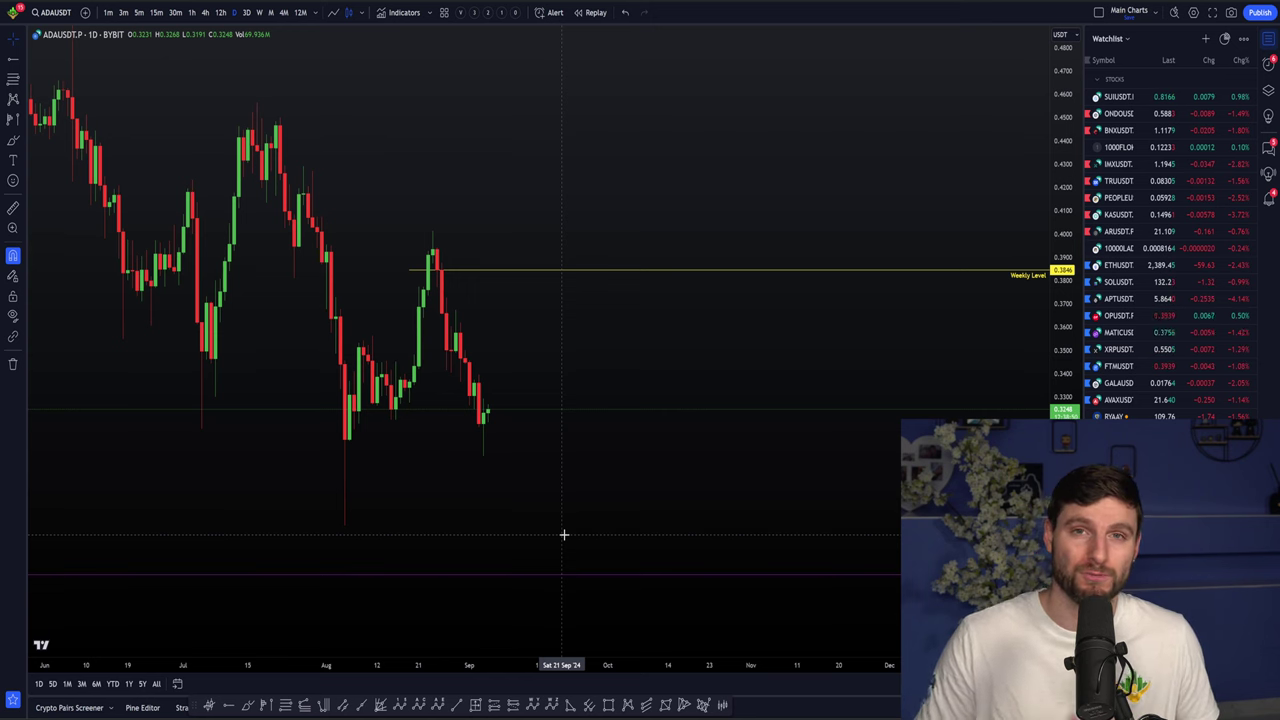
Create an ADAUSDT.P alert for crossing 0.2585, then nudge the candles slightly right
right_click(628, 563)
left_click(683, 515)
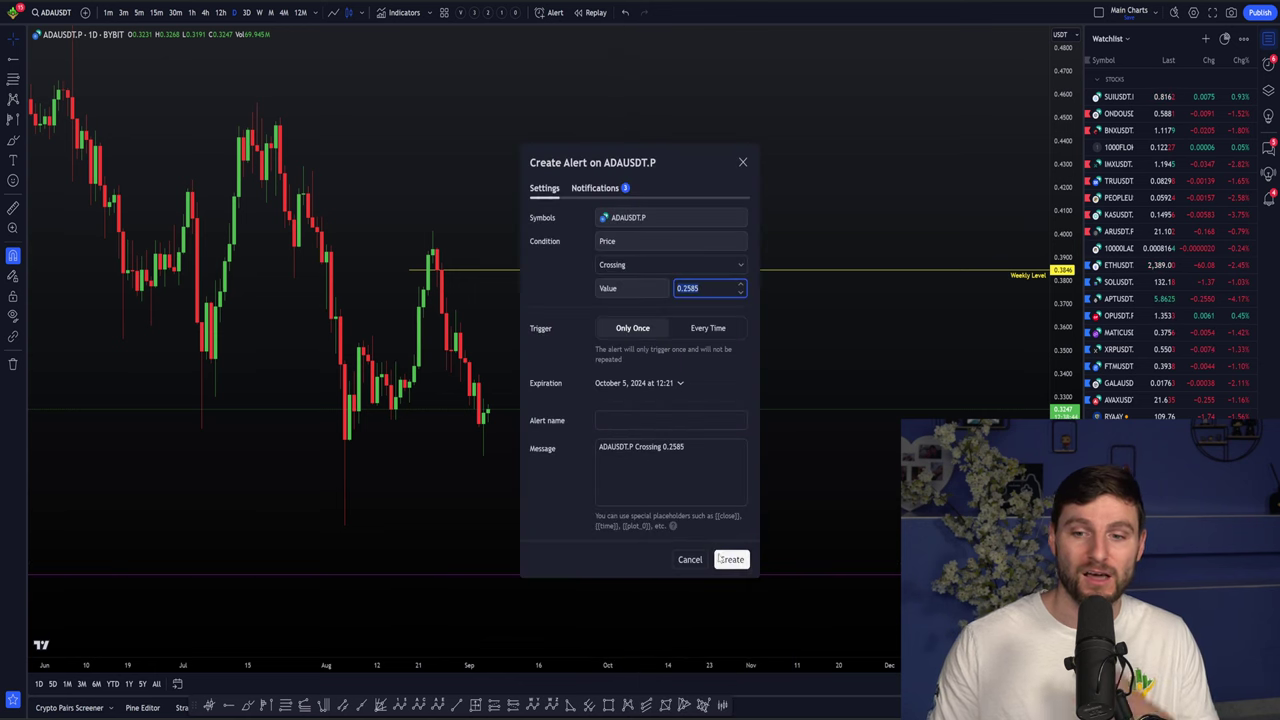
left_click(730, 559)
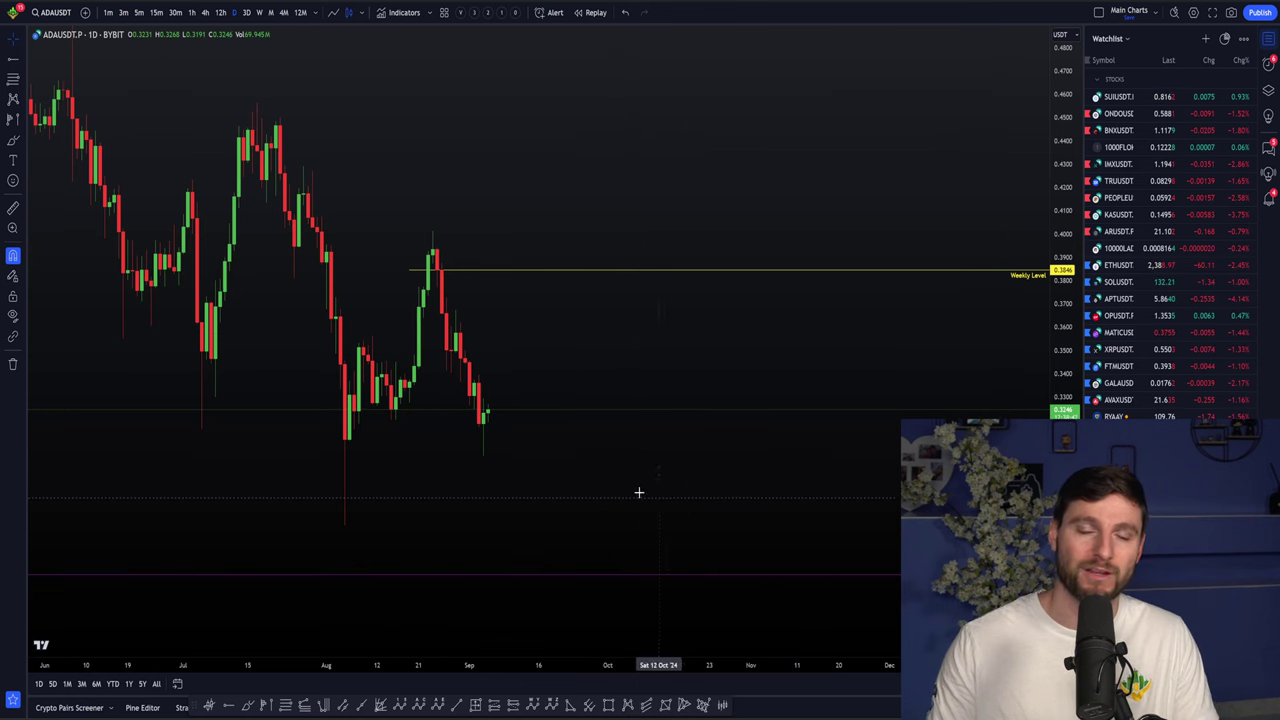
left_click_drag(637, 491, 749, 494)
scroll(749, 494, "up", 1)
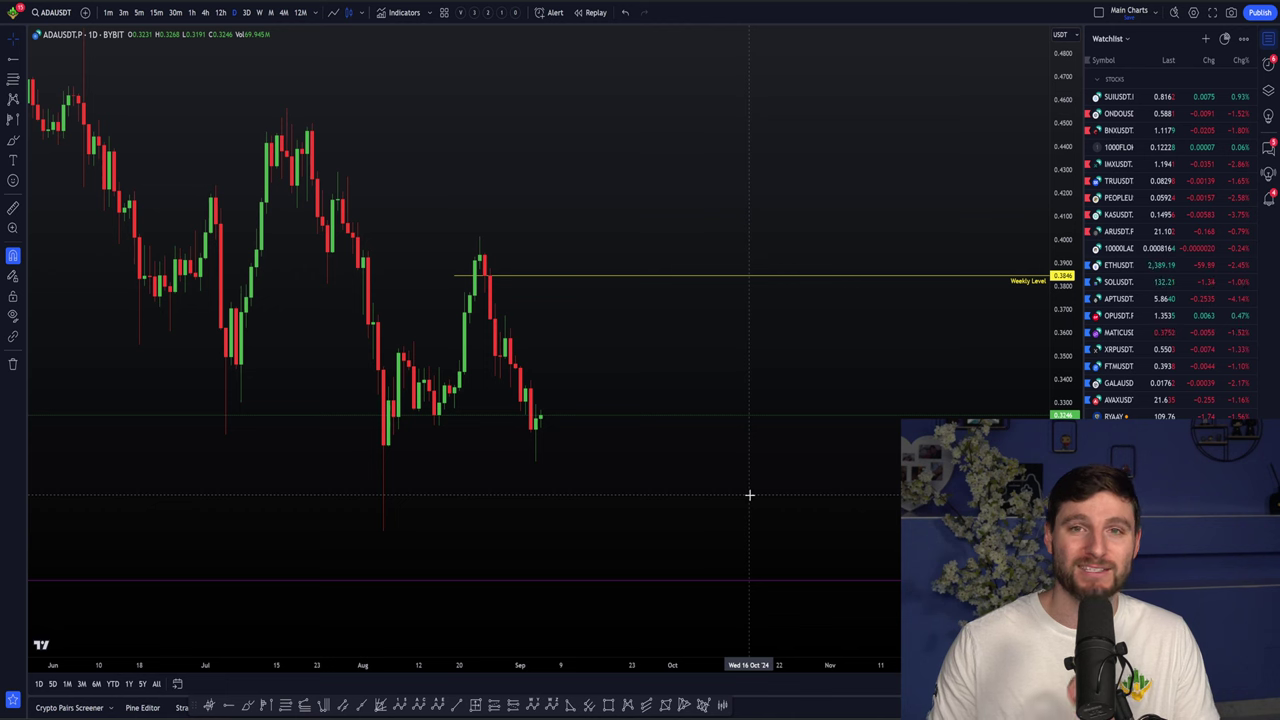